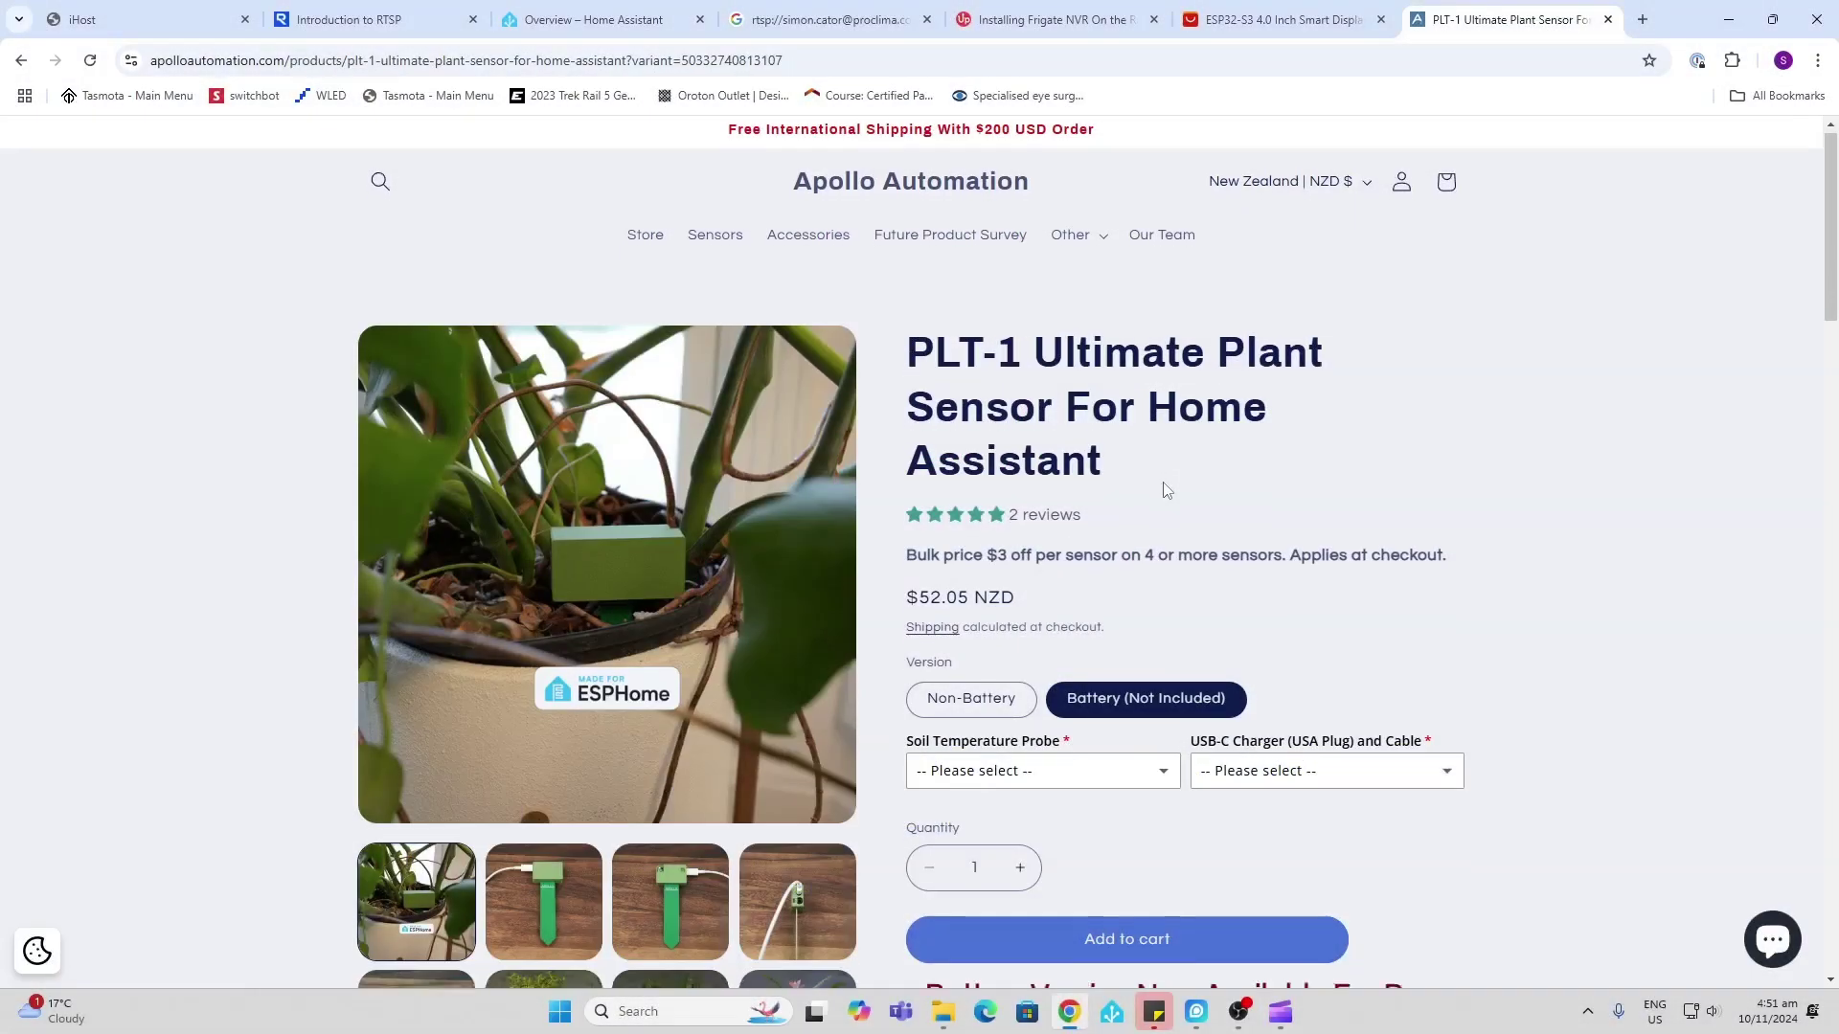
Step: Scroll the PLT-1 product page to the Description notes on the battery version's 18650 battery
scroll(1159, 498, down, 4)
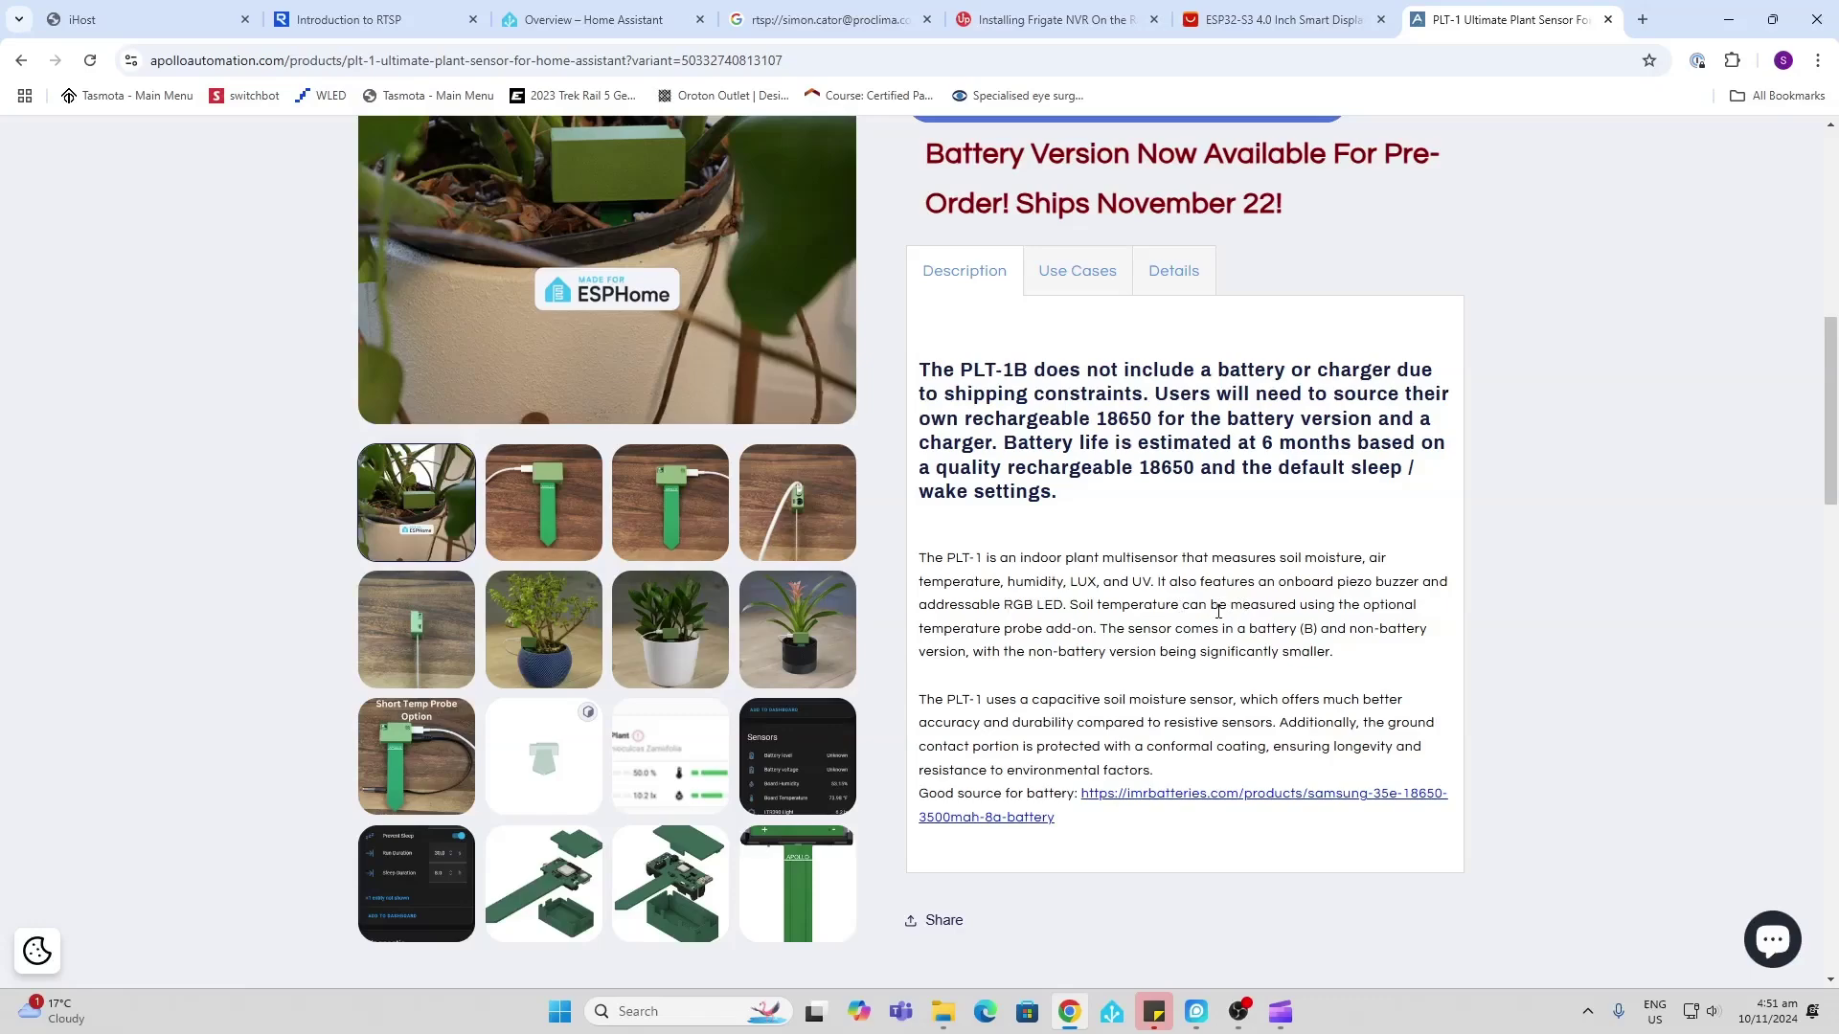
scroll(1218, 611, down, 1)
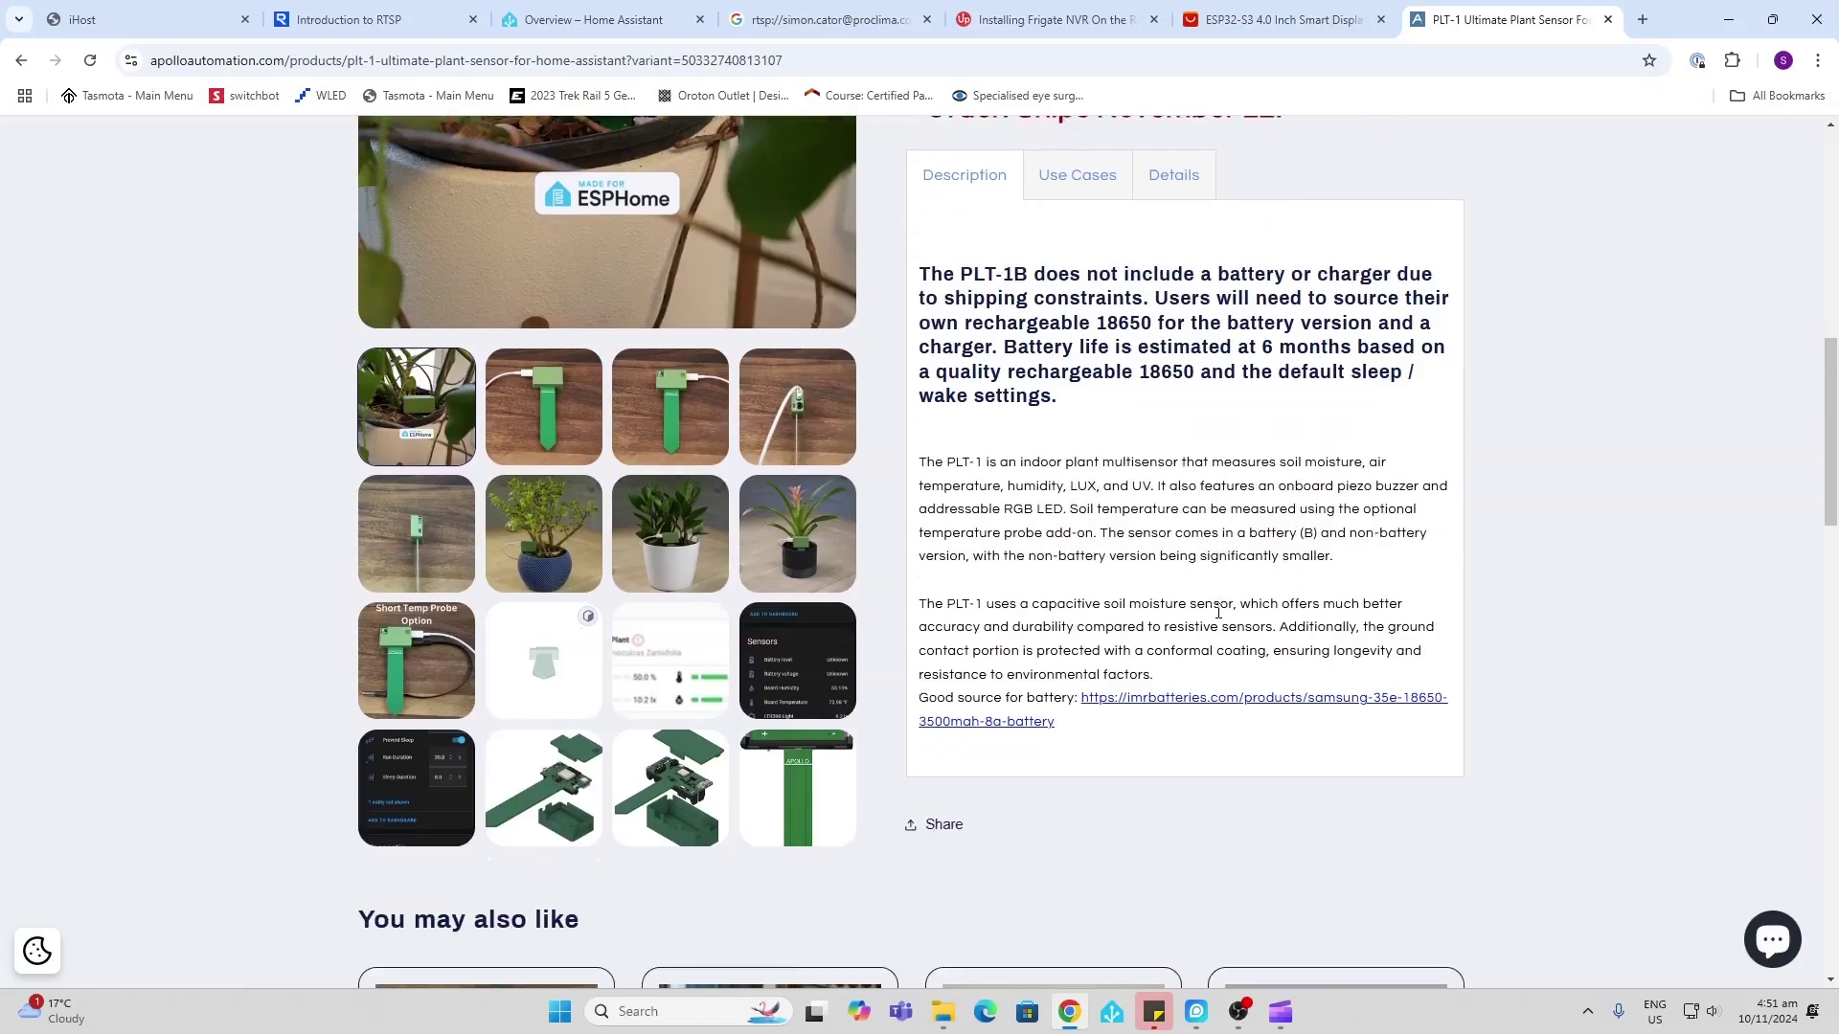
scroll(1193, 535, up, 1)
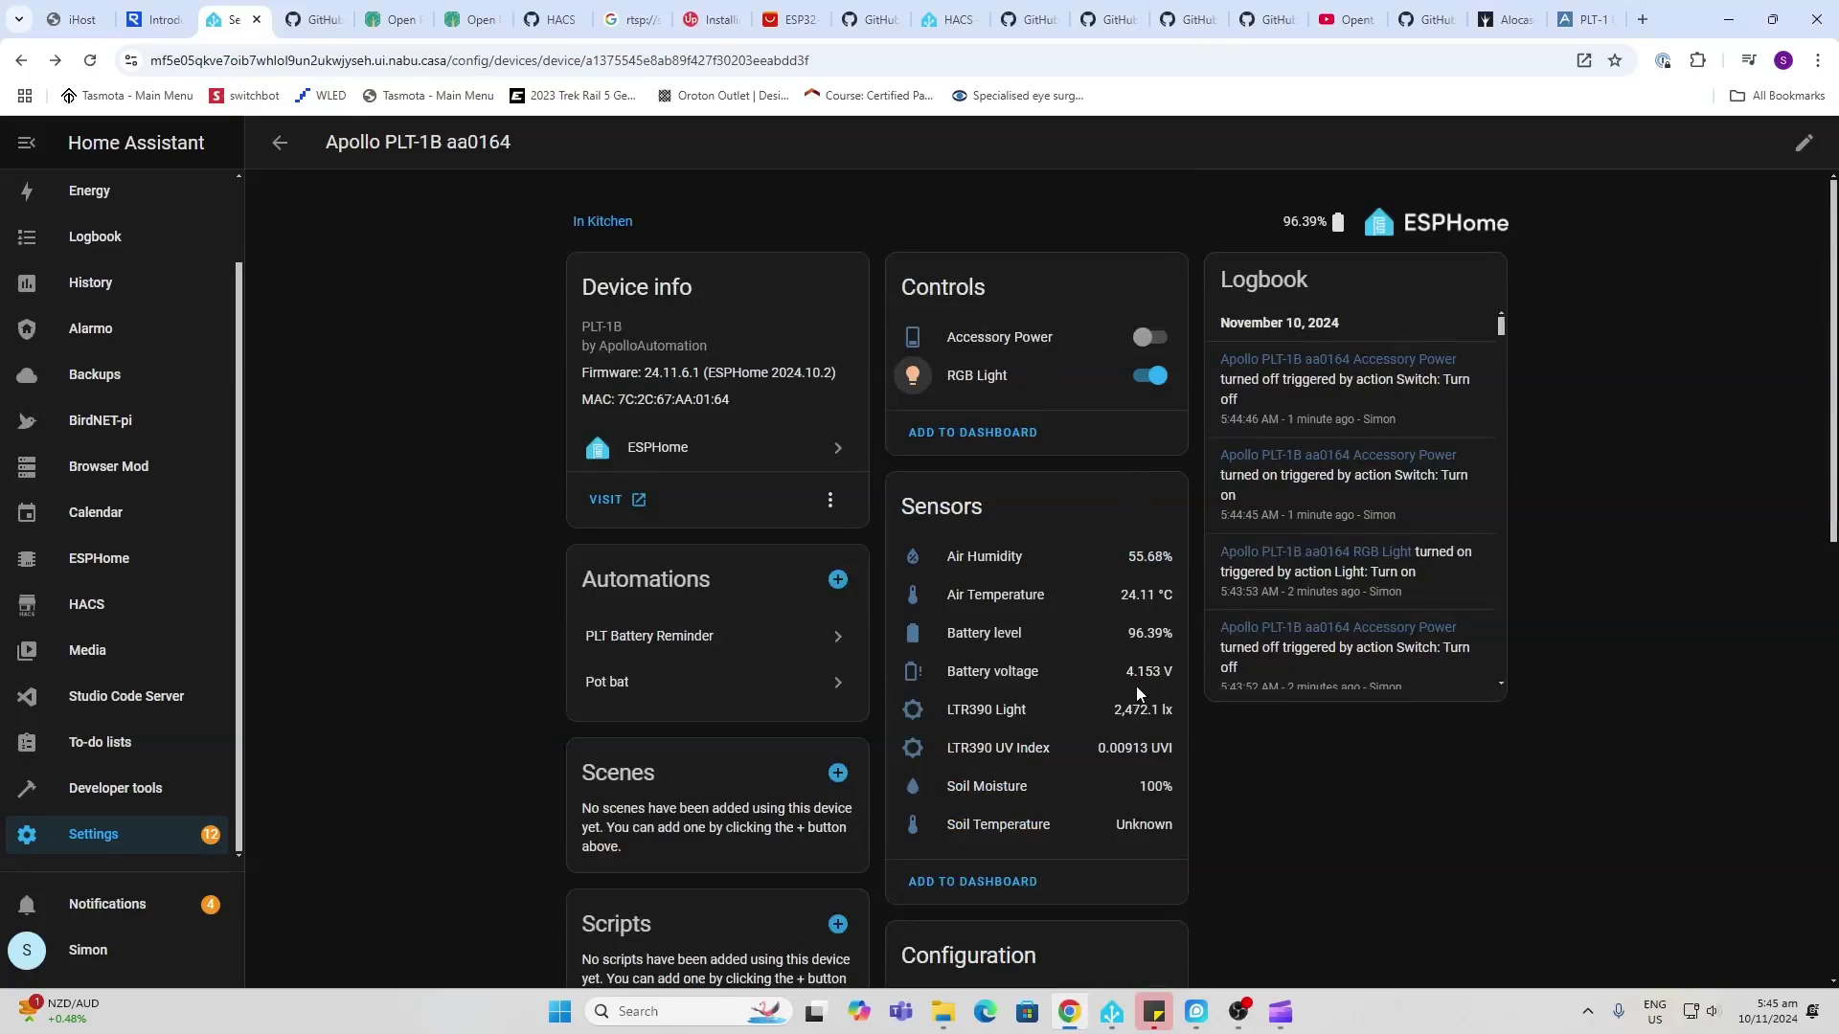
Step: Switch the sensor's Accessory Power on and back off, and view the RGB Light details
click(1150, 338)
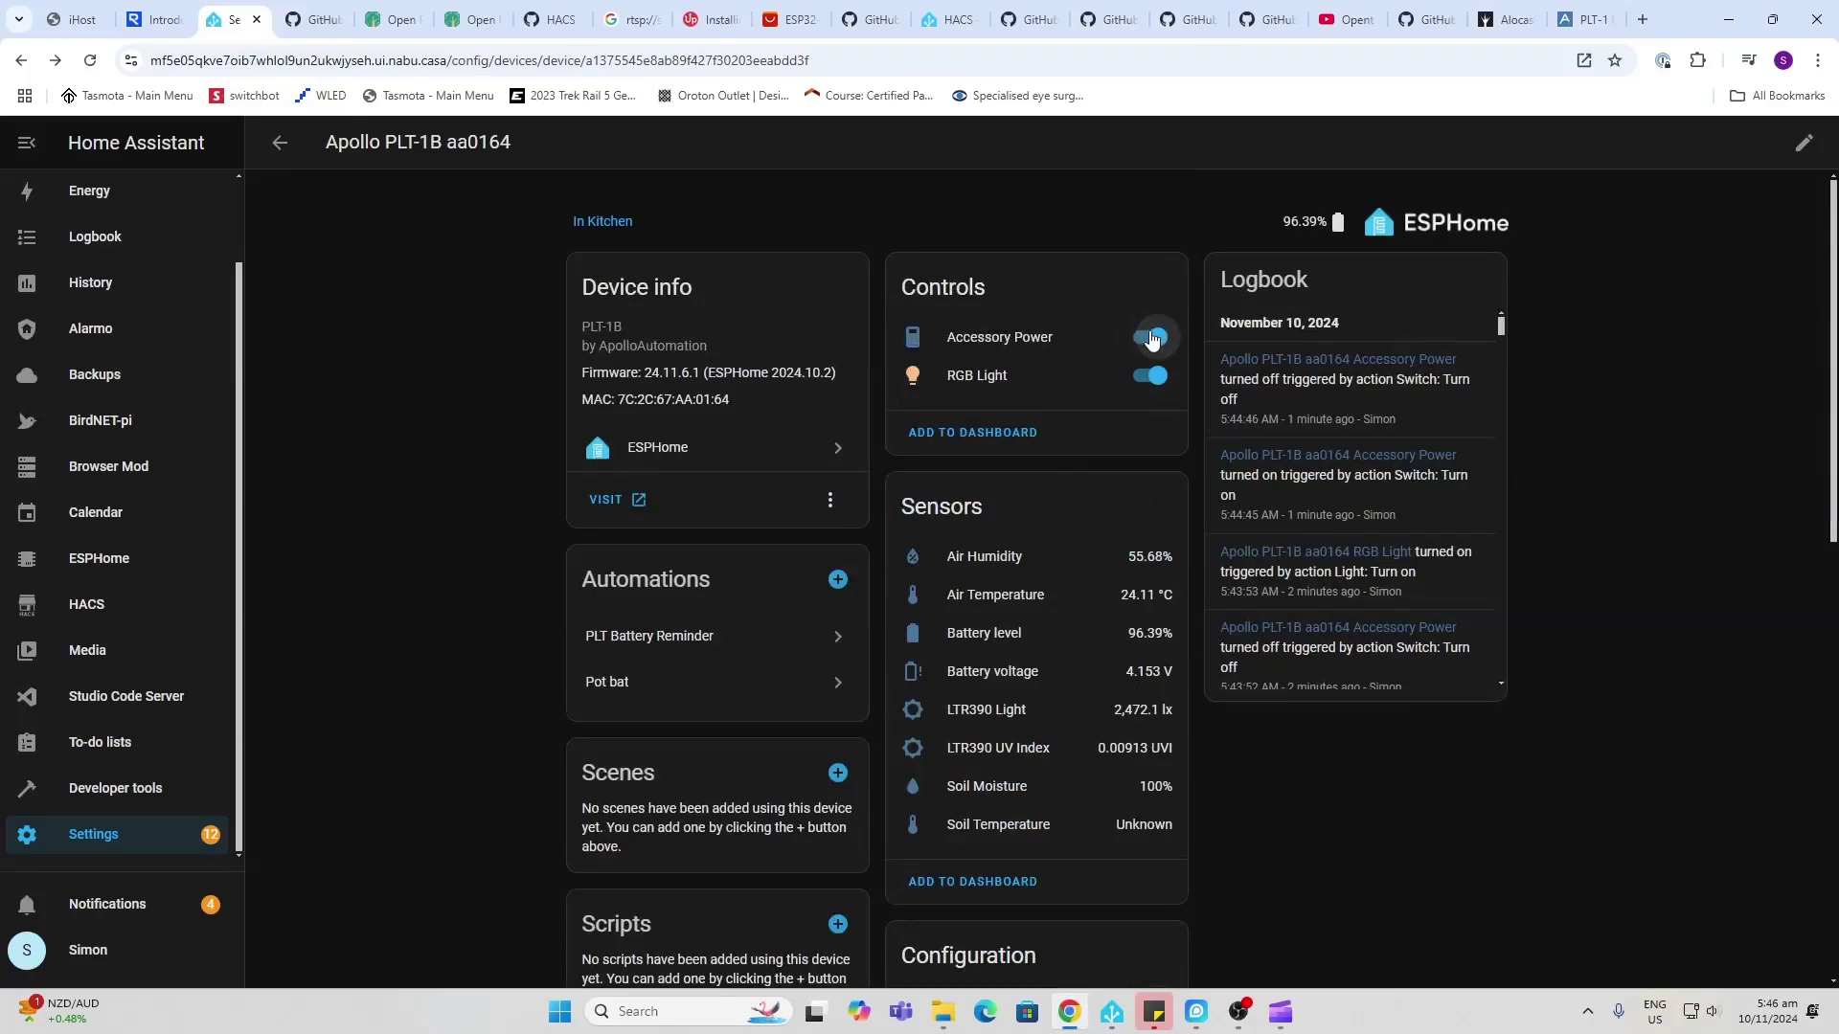
click(1150, 339)
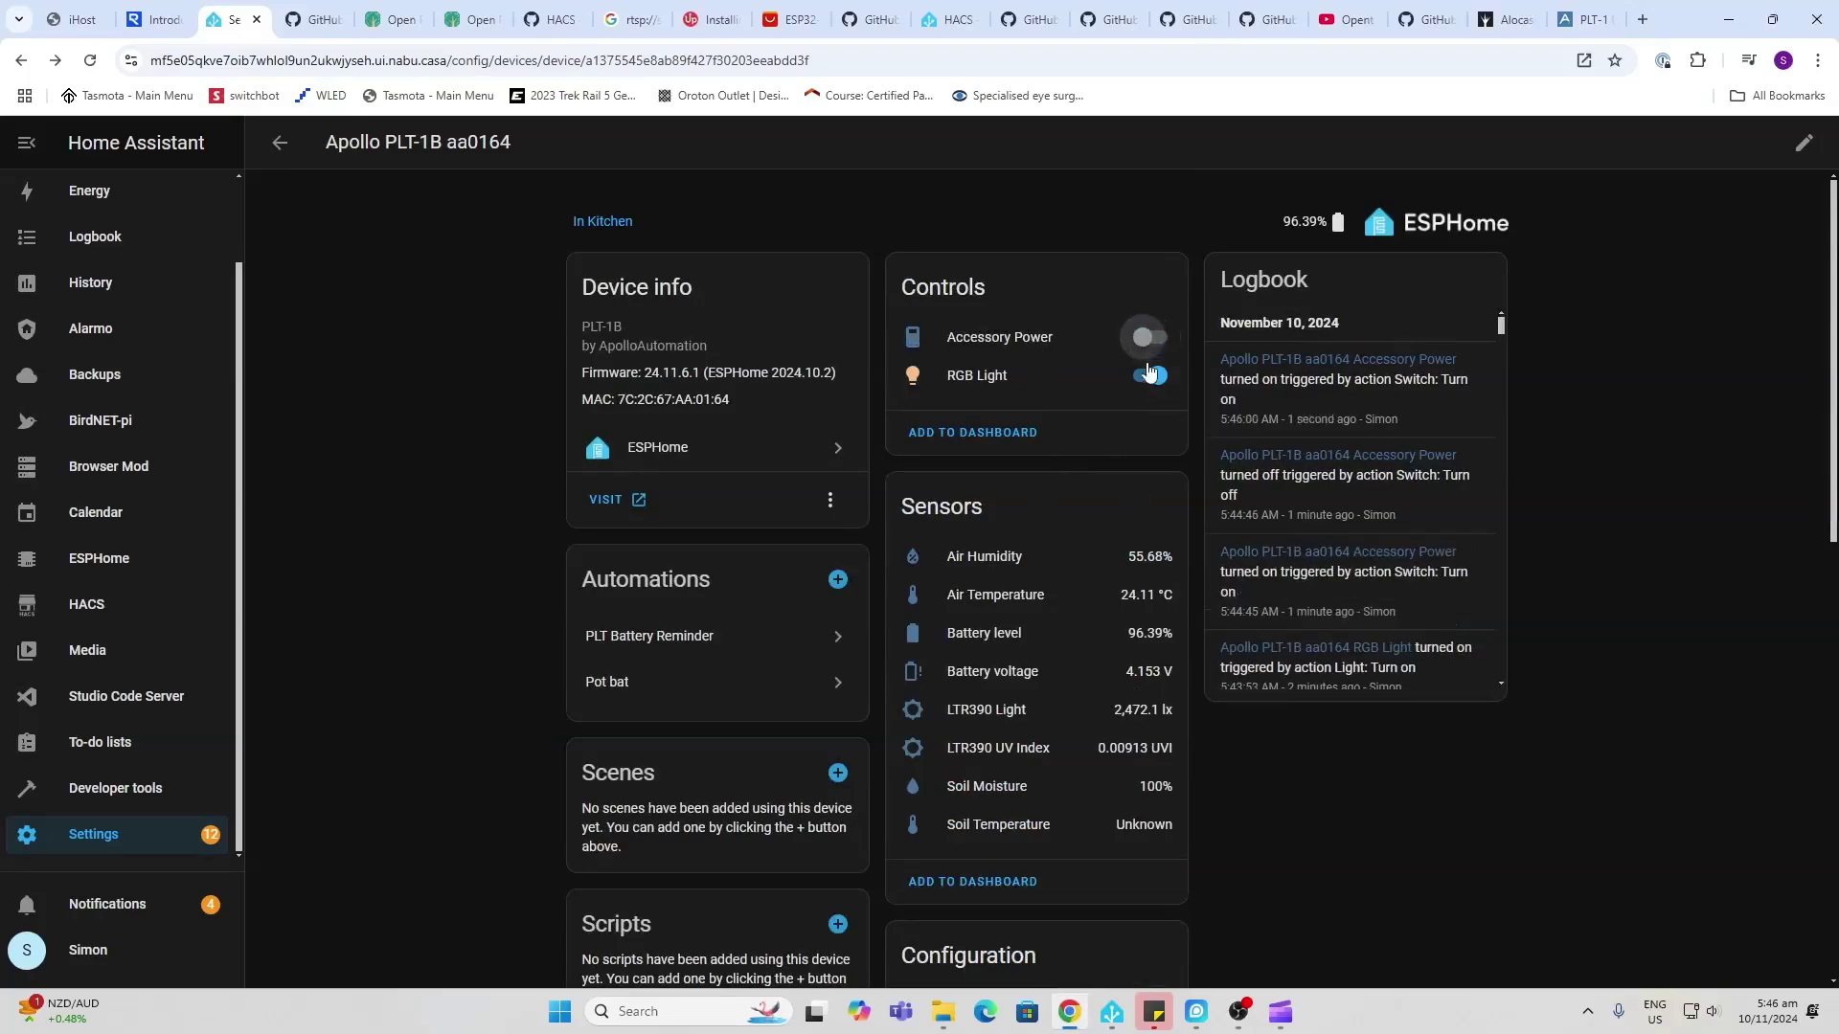
click(914, 380)
click(674, 189)
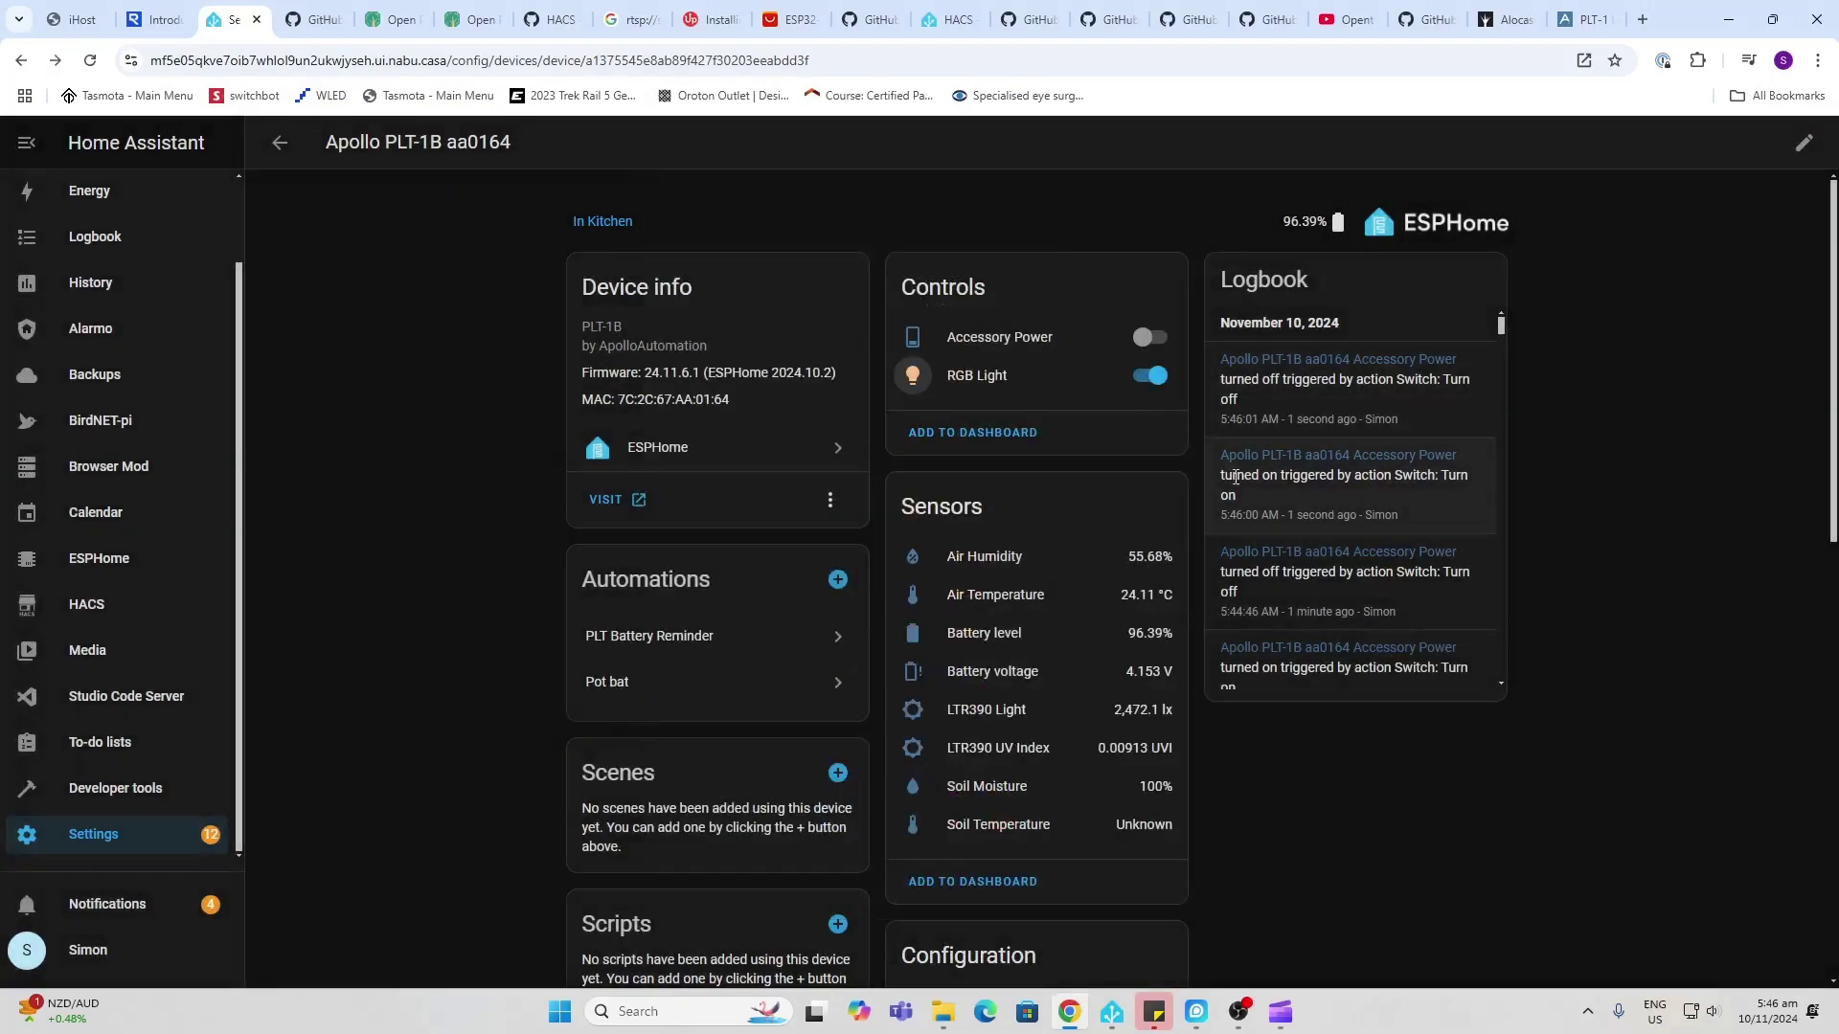
Step: Scroll to the Configuration card showing Prevent Sleep, 60 s run duration and 12 h sleep duration
scroll(986, 606, down, 2)
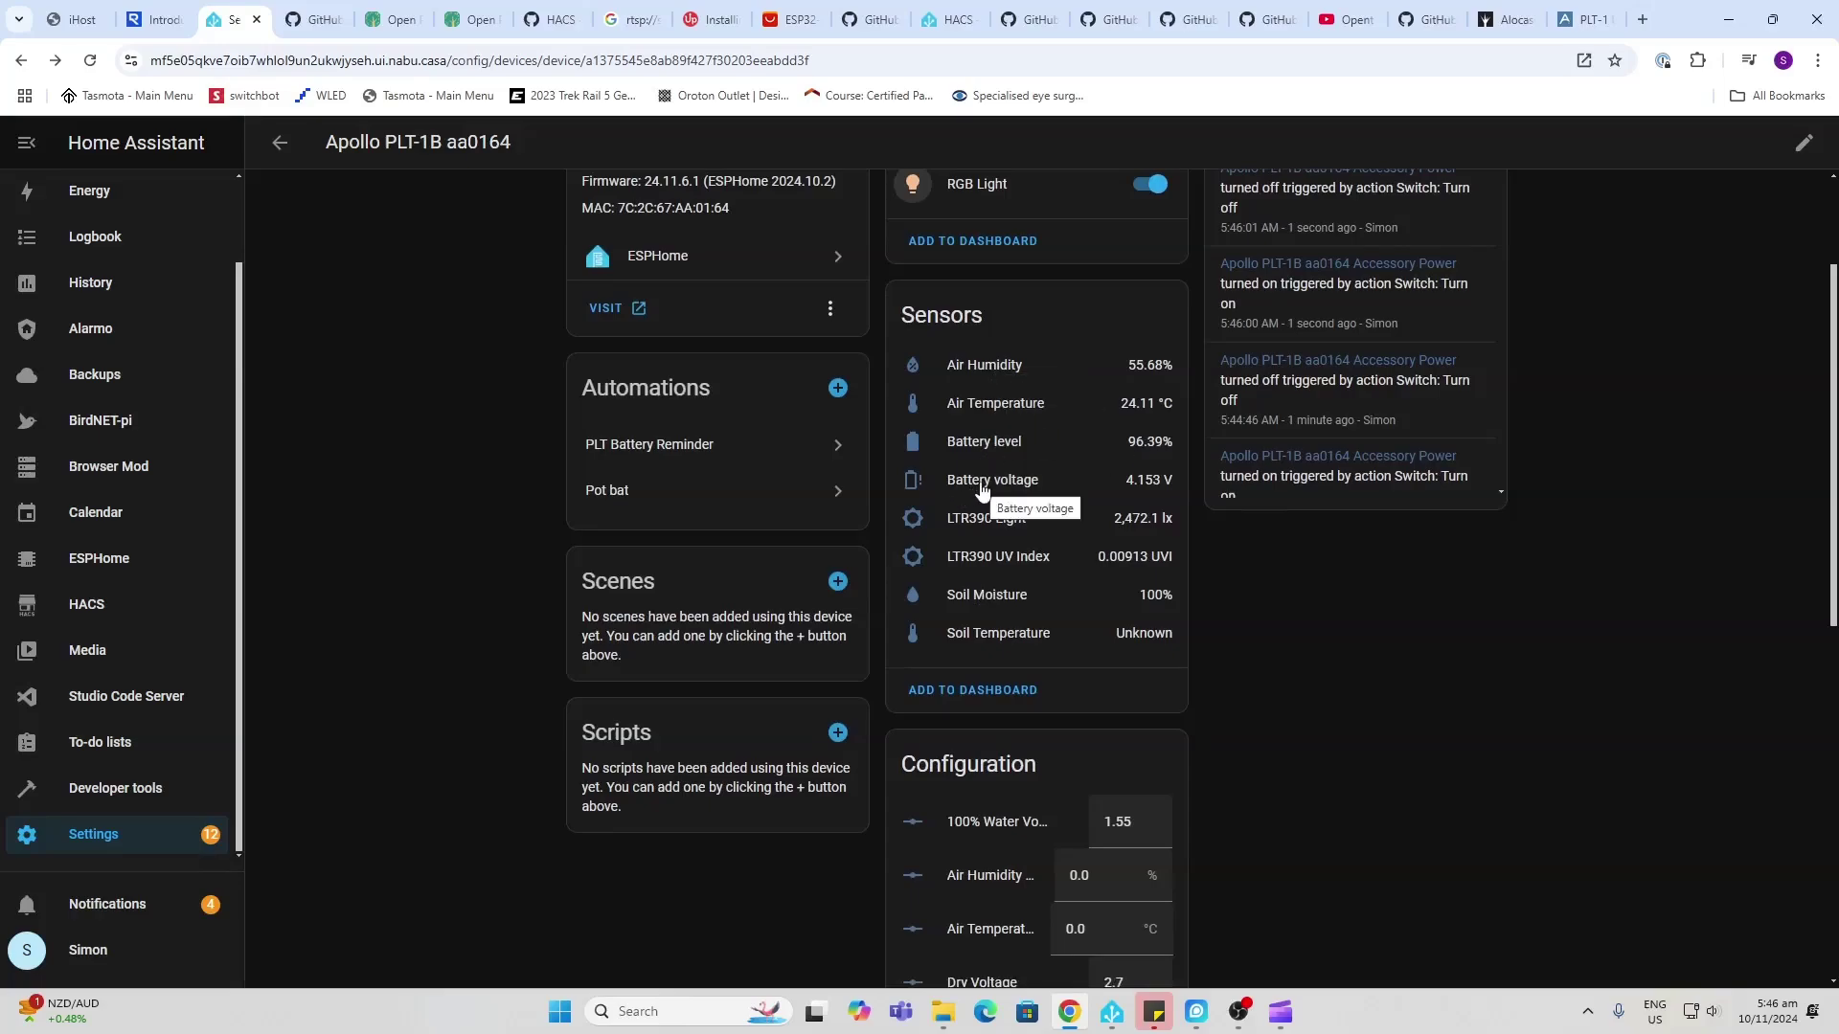
scroll(975, 565, down, 1)
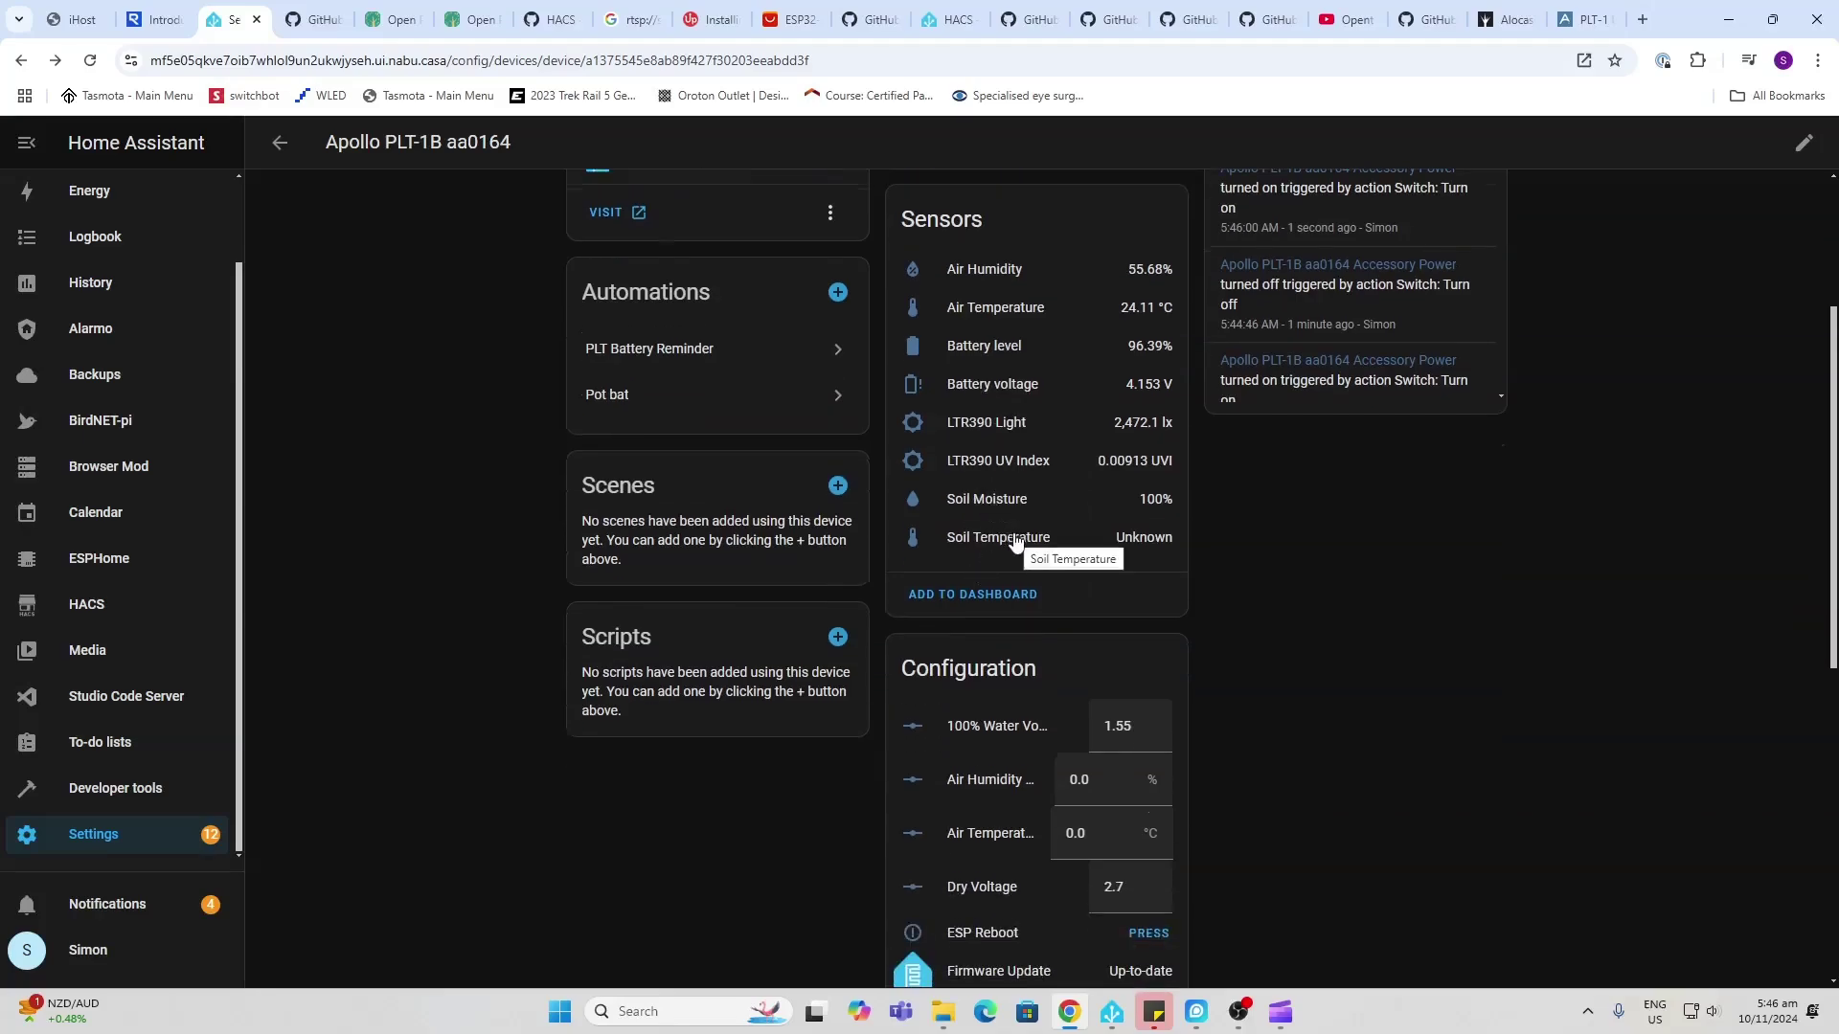
scroll(1017, 543, down, 5)
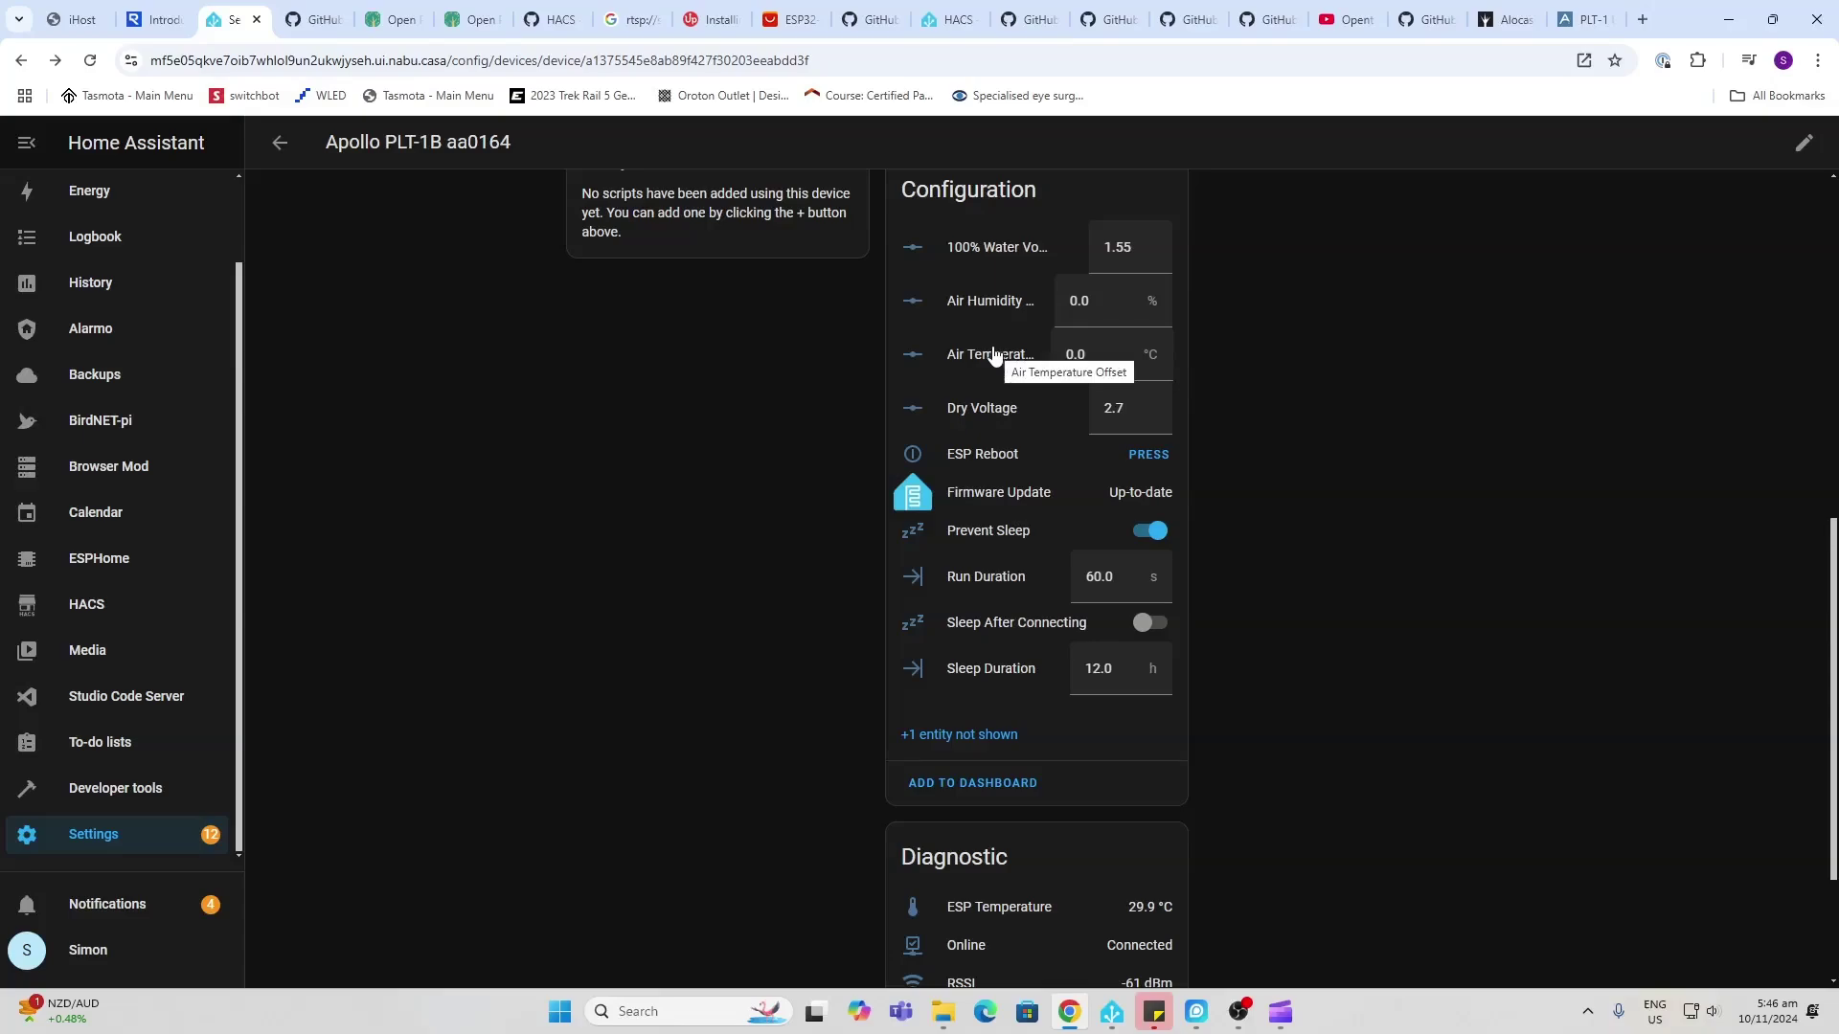
scroll(992, 356, down, 1)
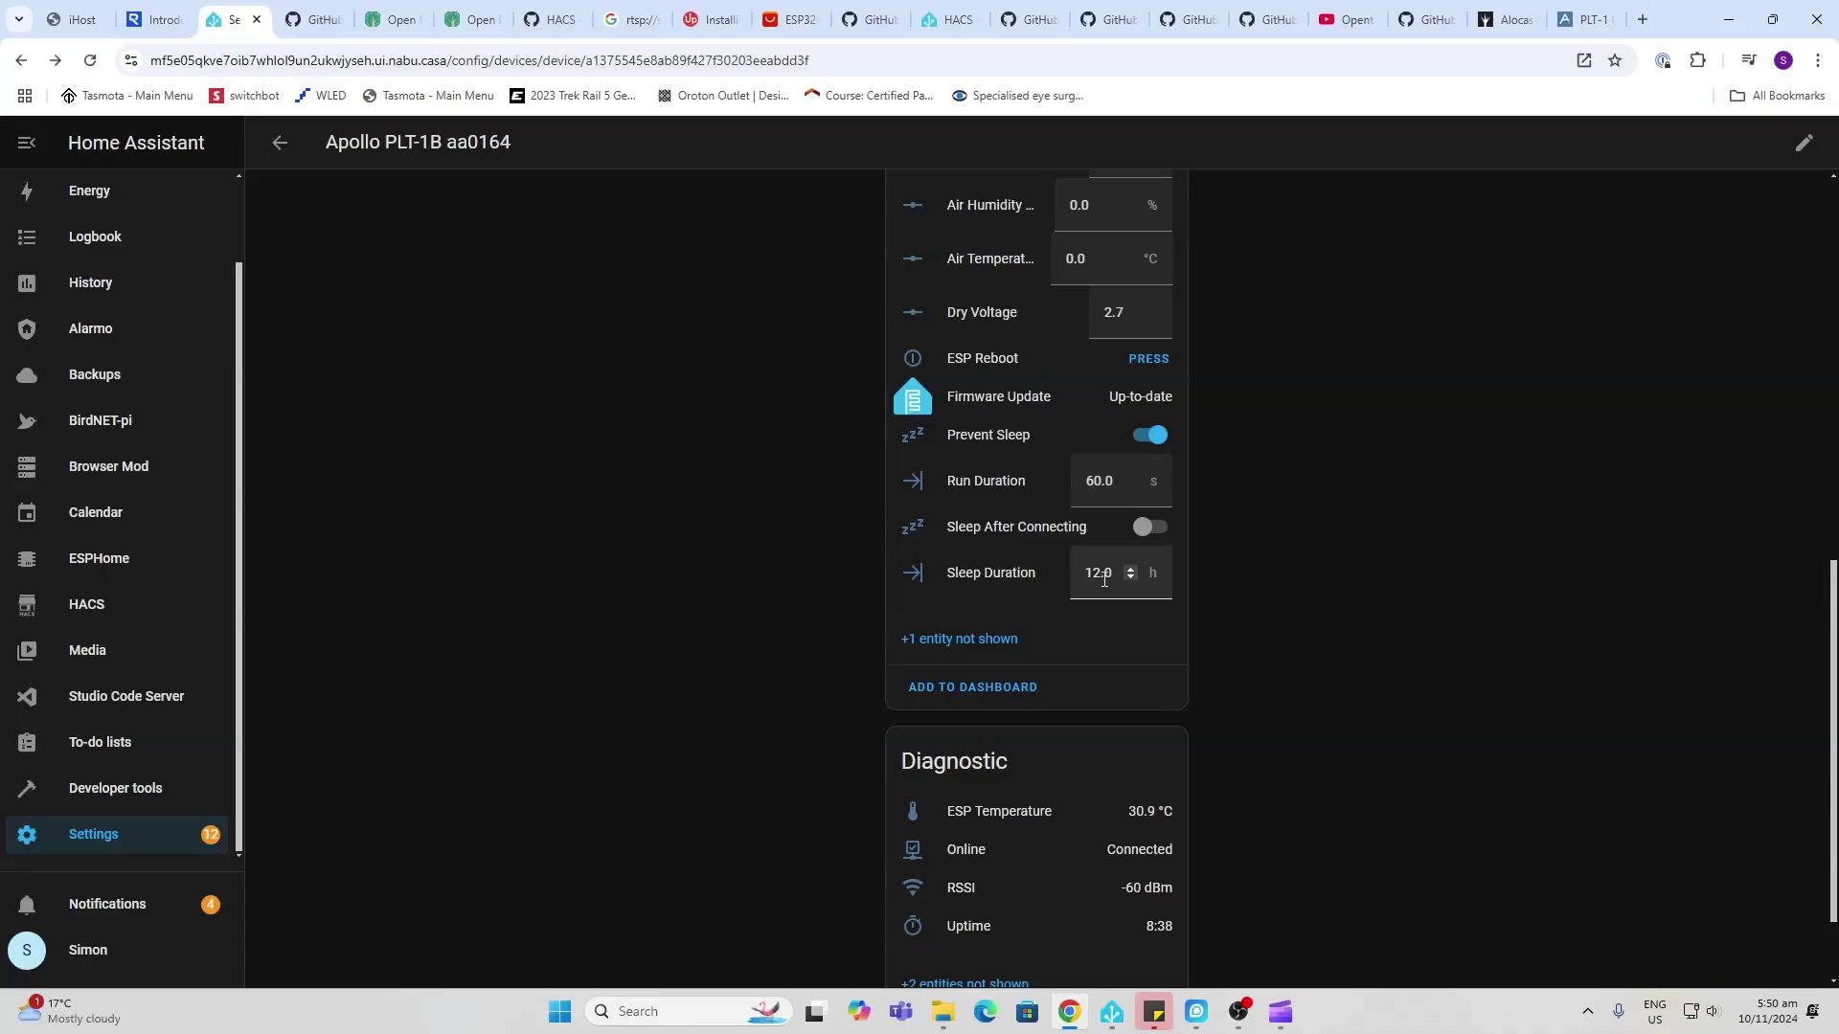
Step: Switch off the RGB Light in Controls and Prevent Sleep in Configuration
scroll(1233, 528, up, 9)
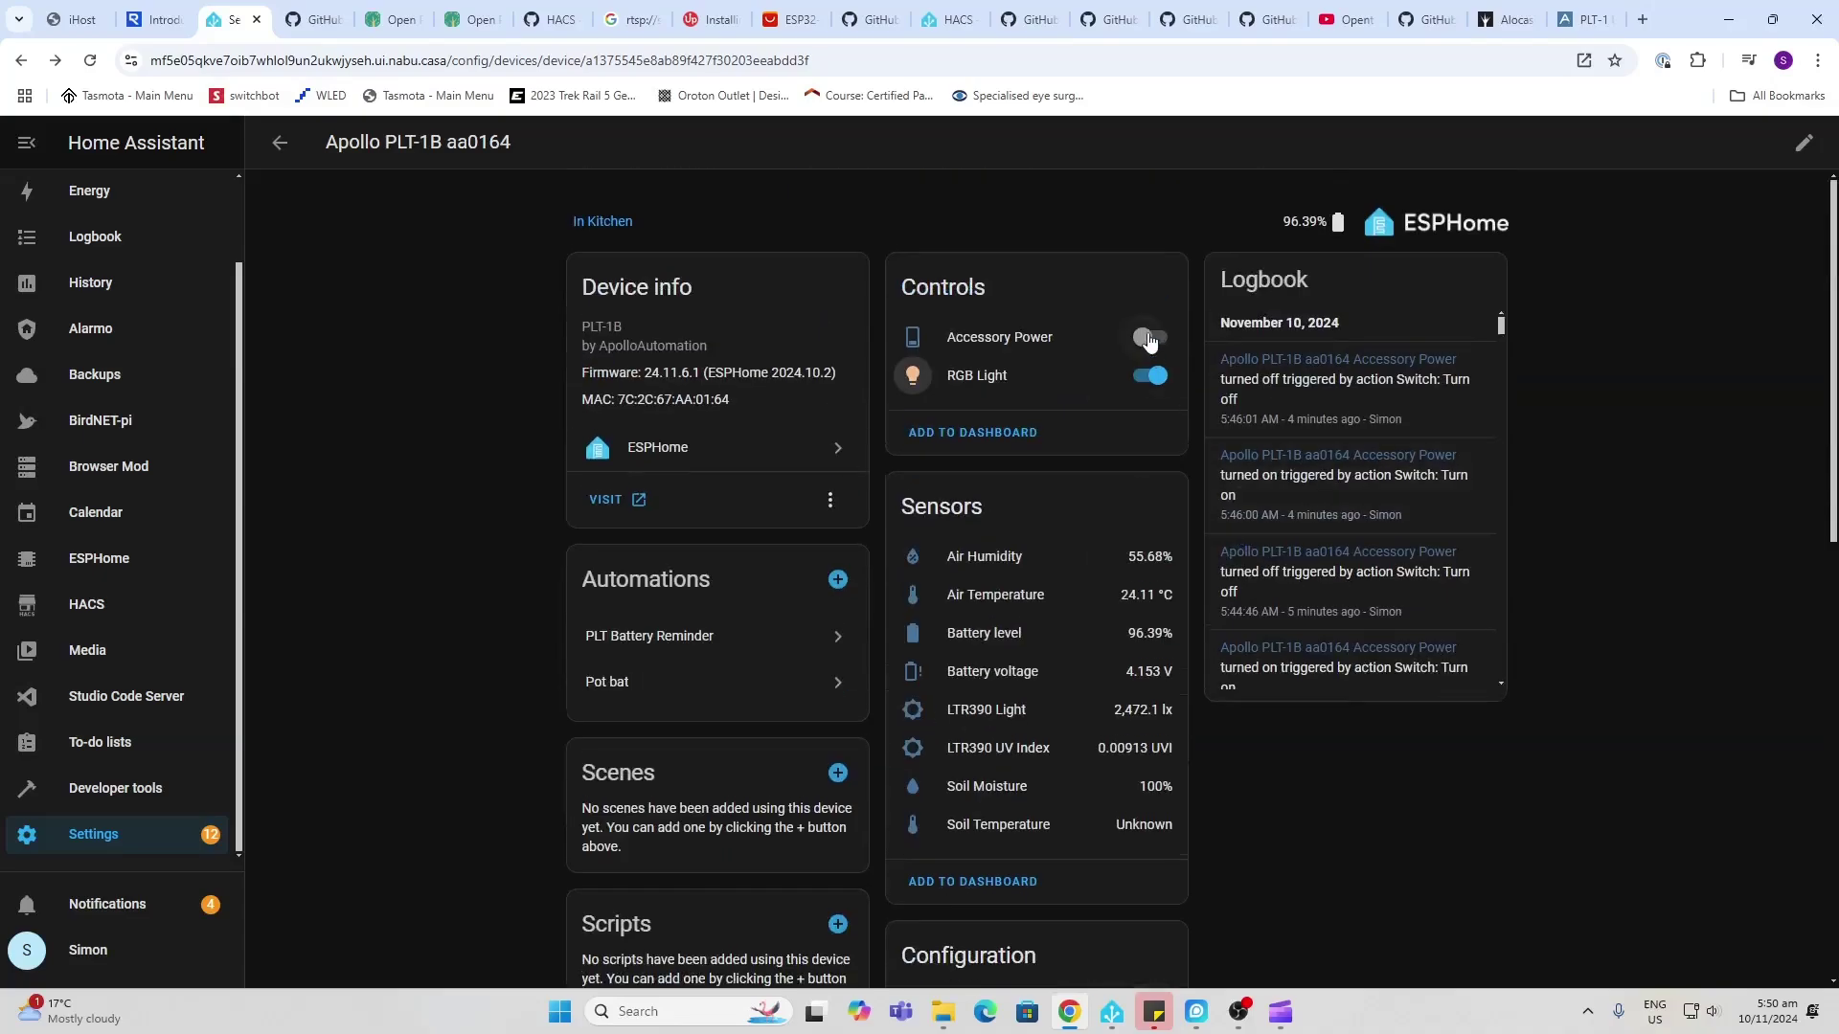
click(1150, 376)
scroll(1132, 518, down, 7)
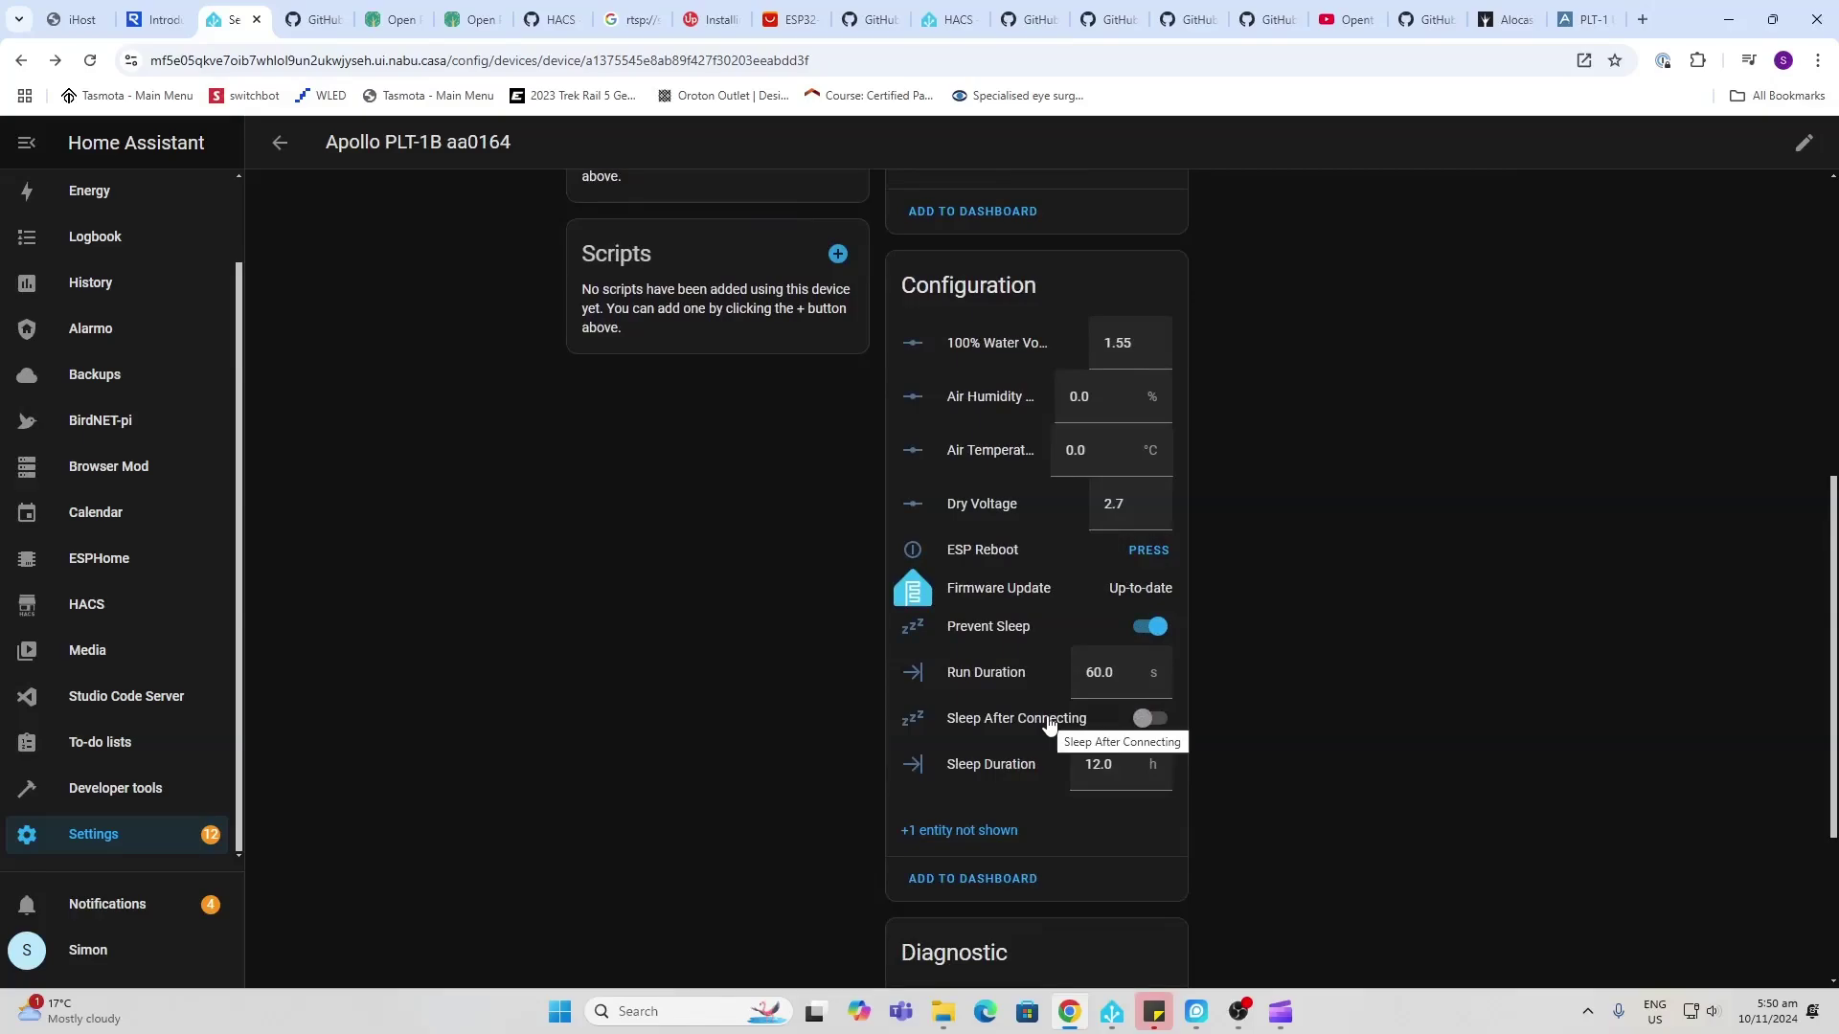
click(1152, 628)
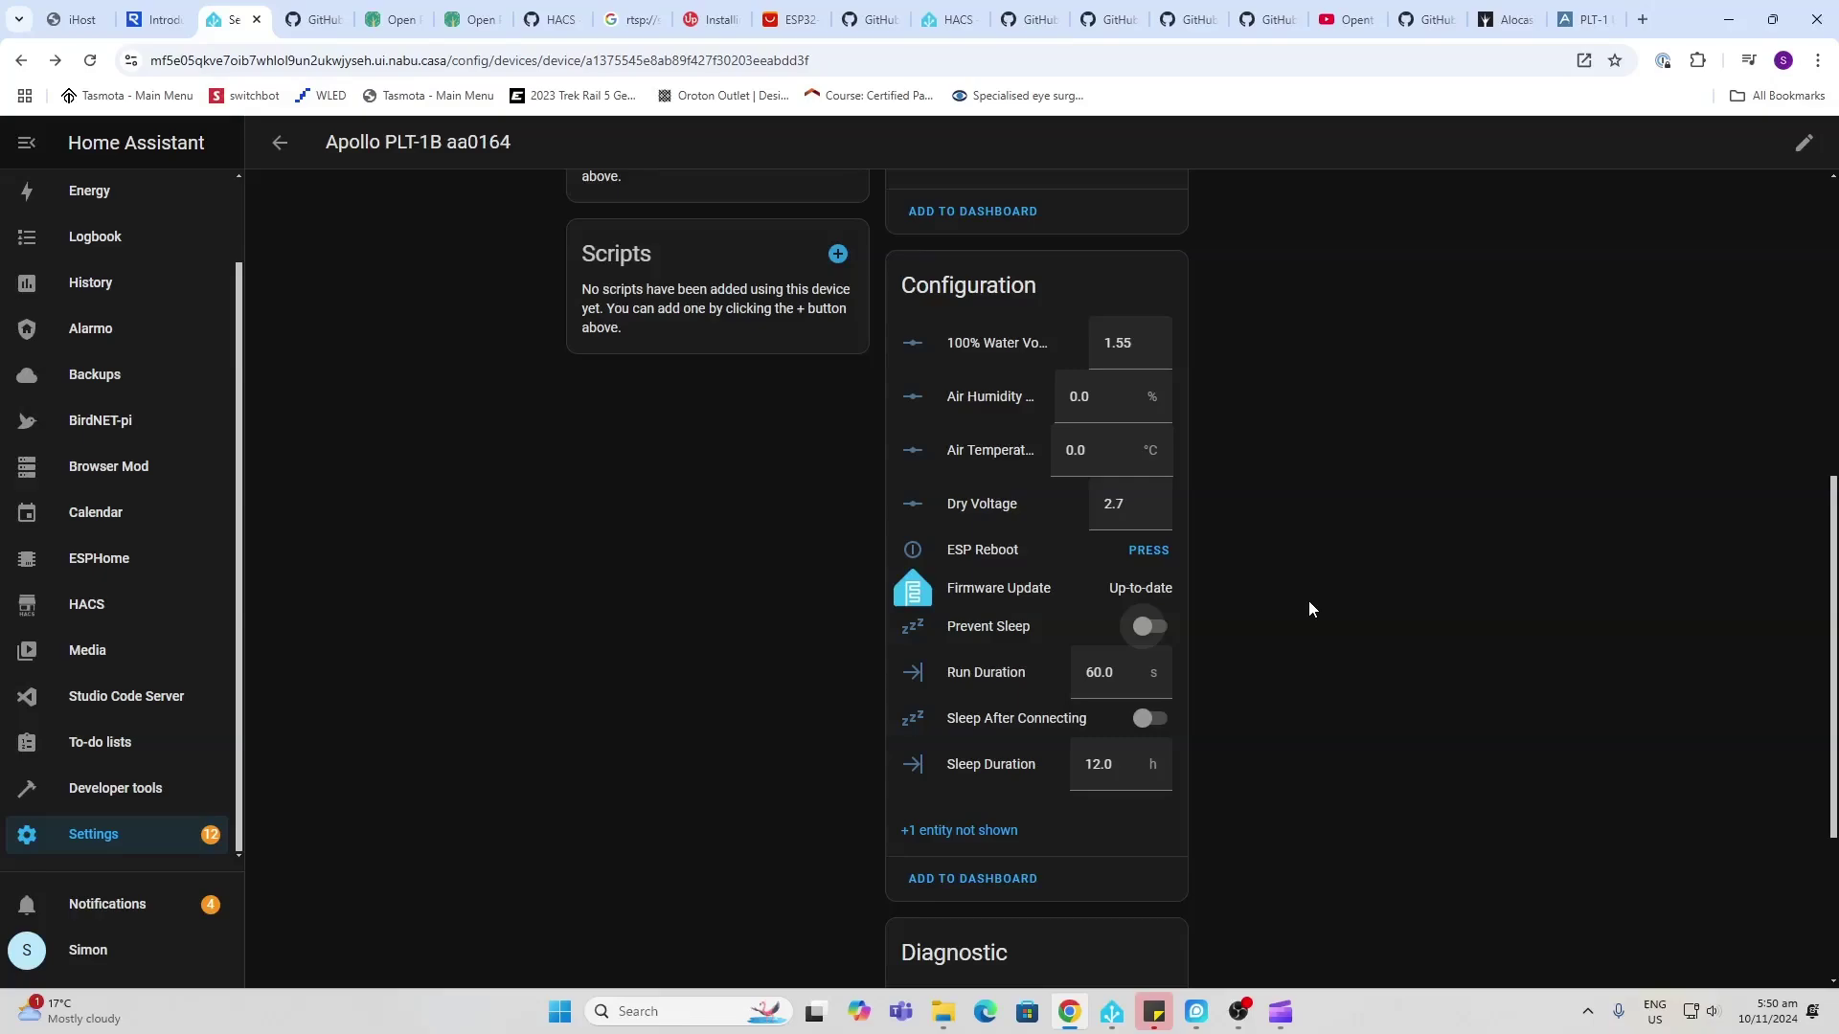
scroll(1308, 608, up, 7)
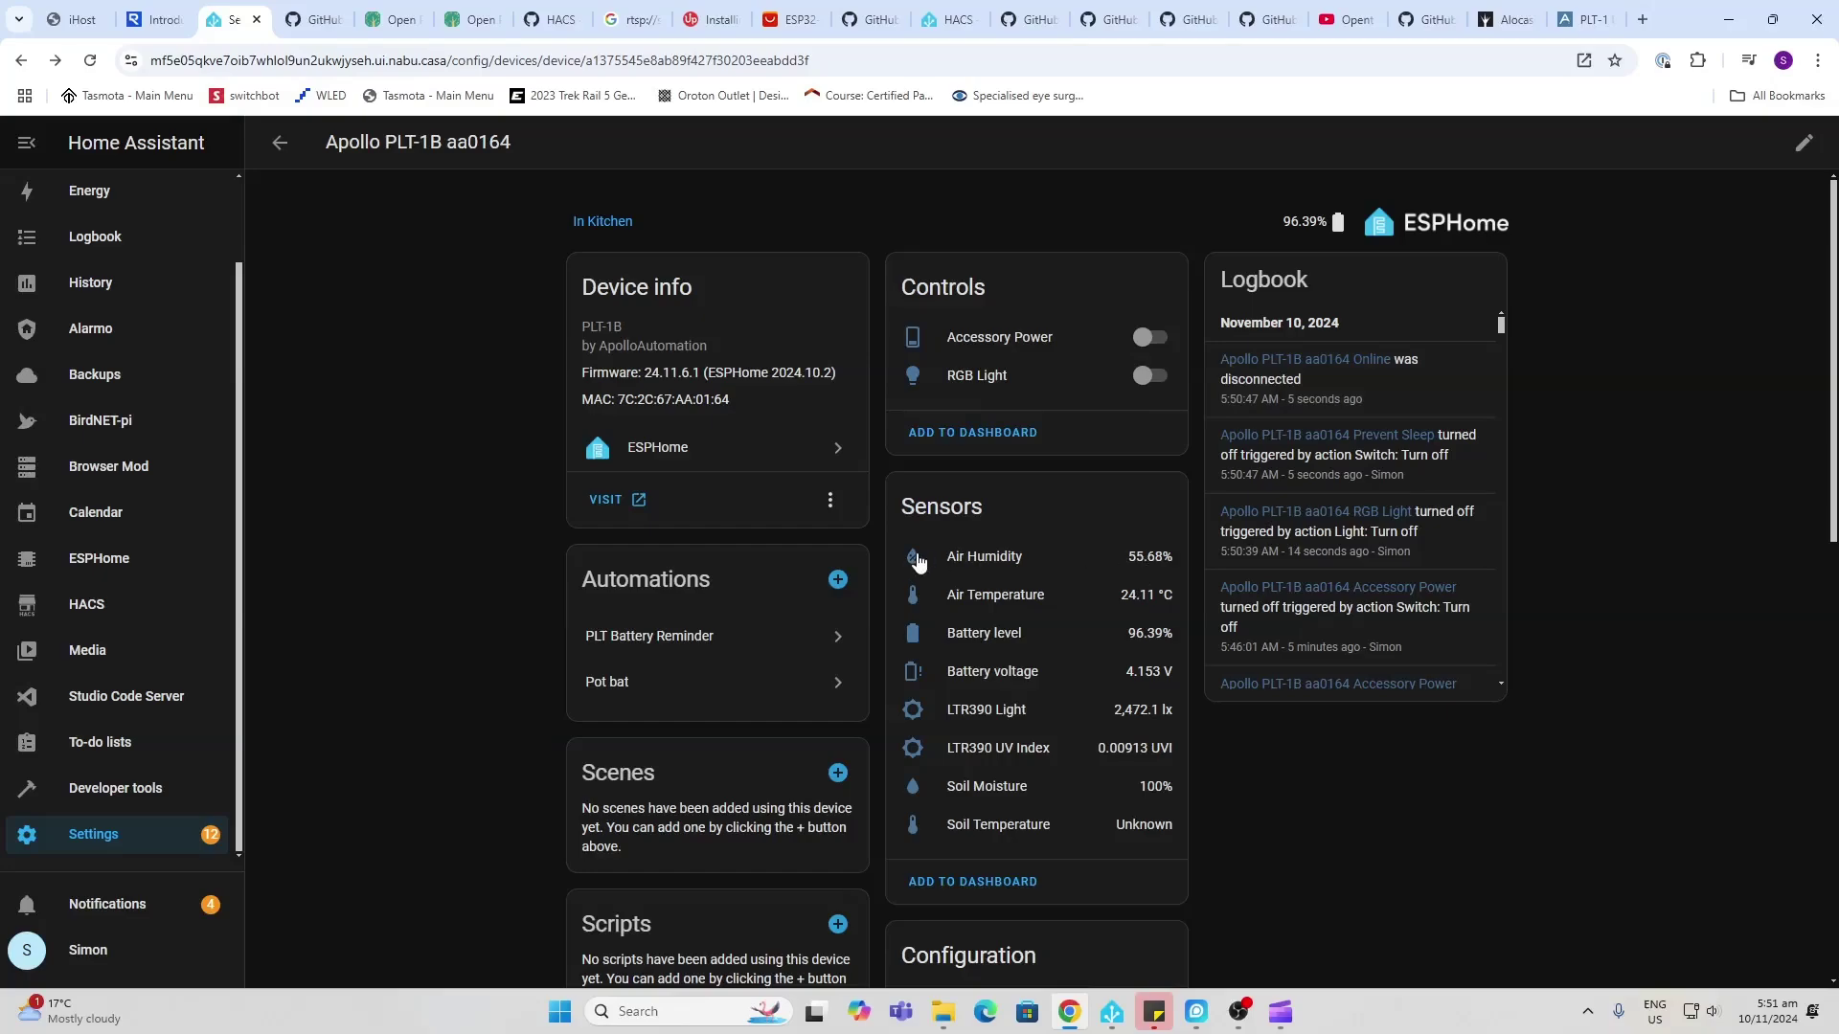
Step: Check the Air Humidity history, then the Soil Moisture history
click(917, 561)
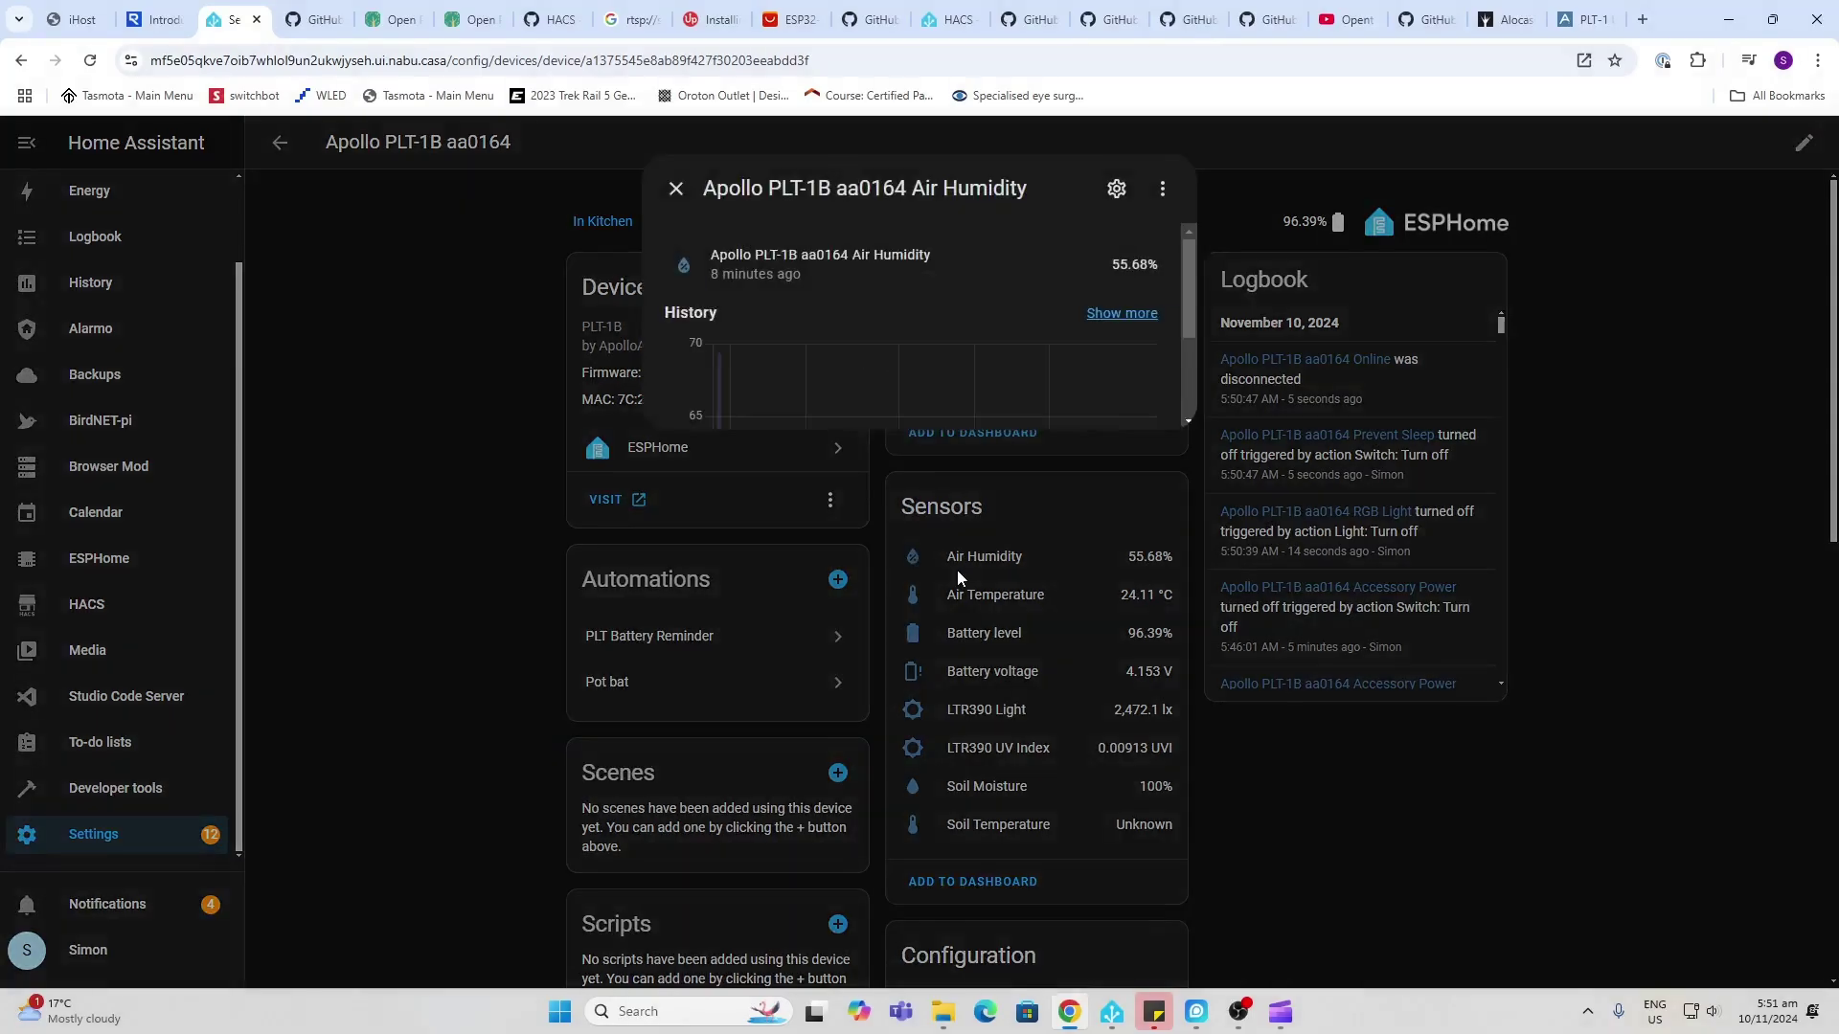
click(675, 191)
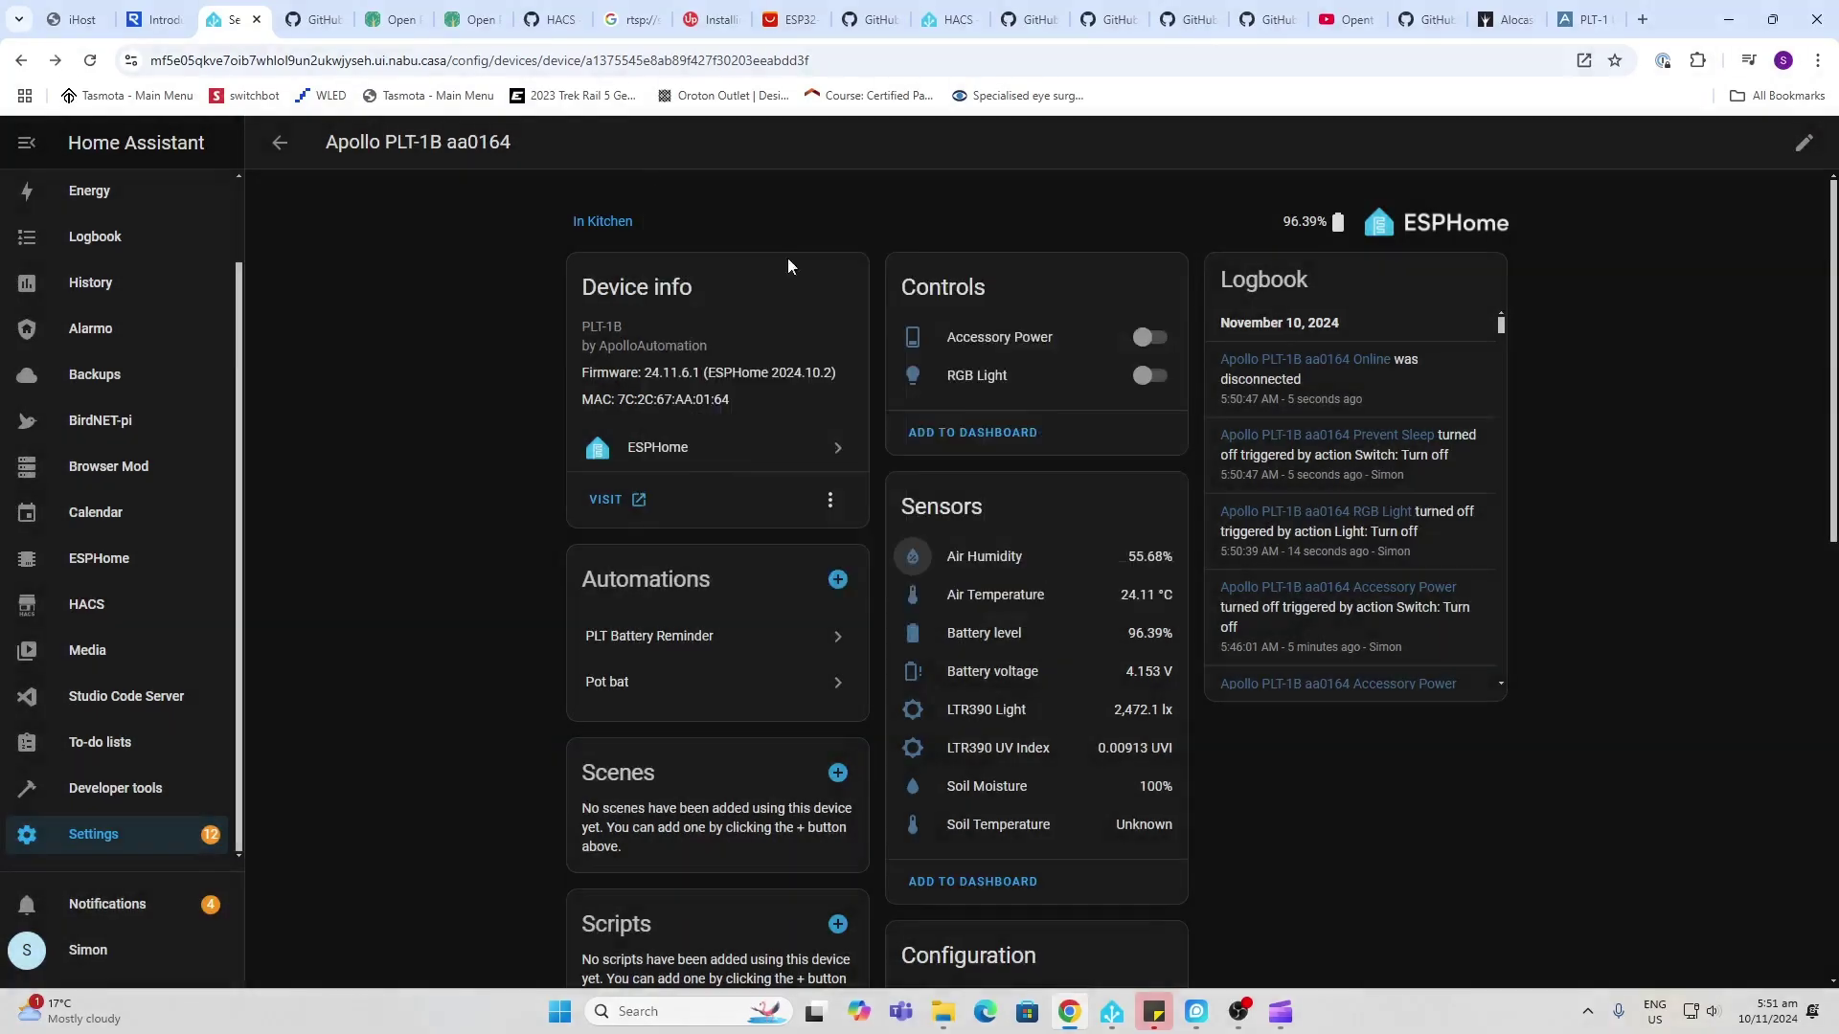
click(914, 791)
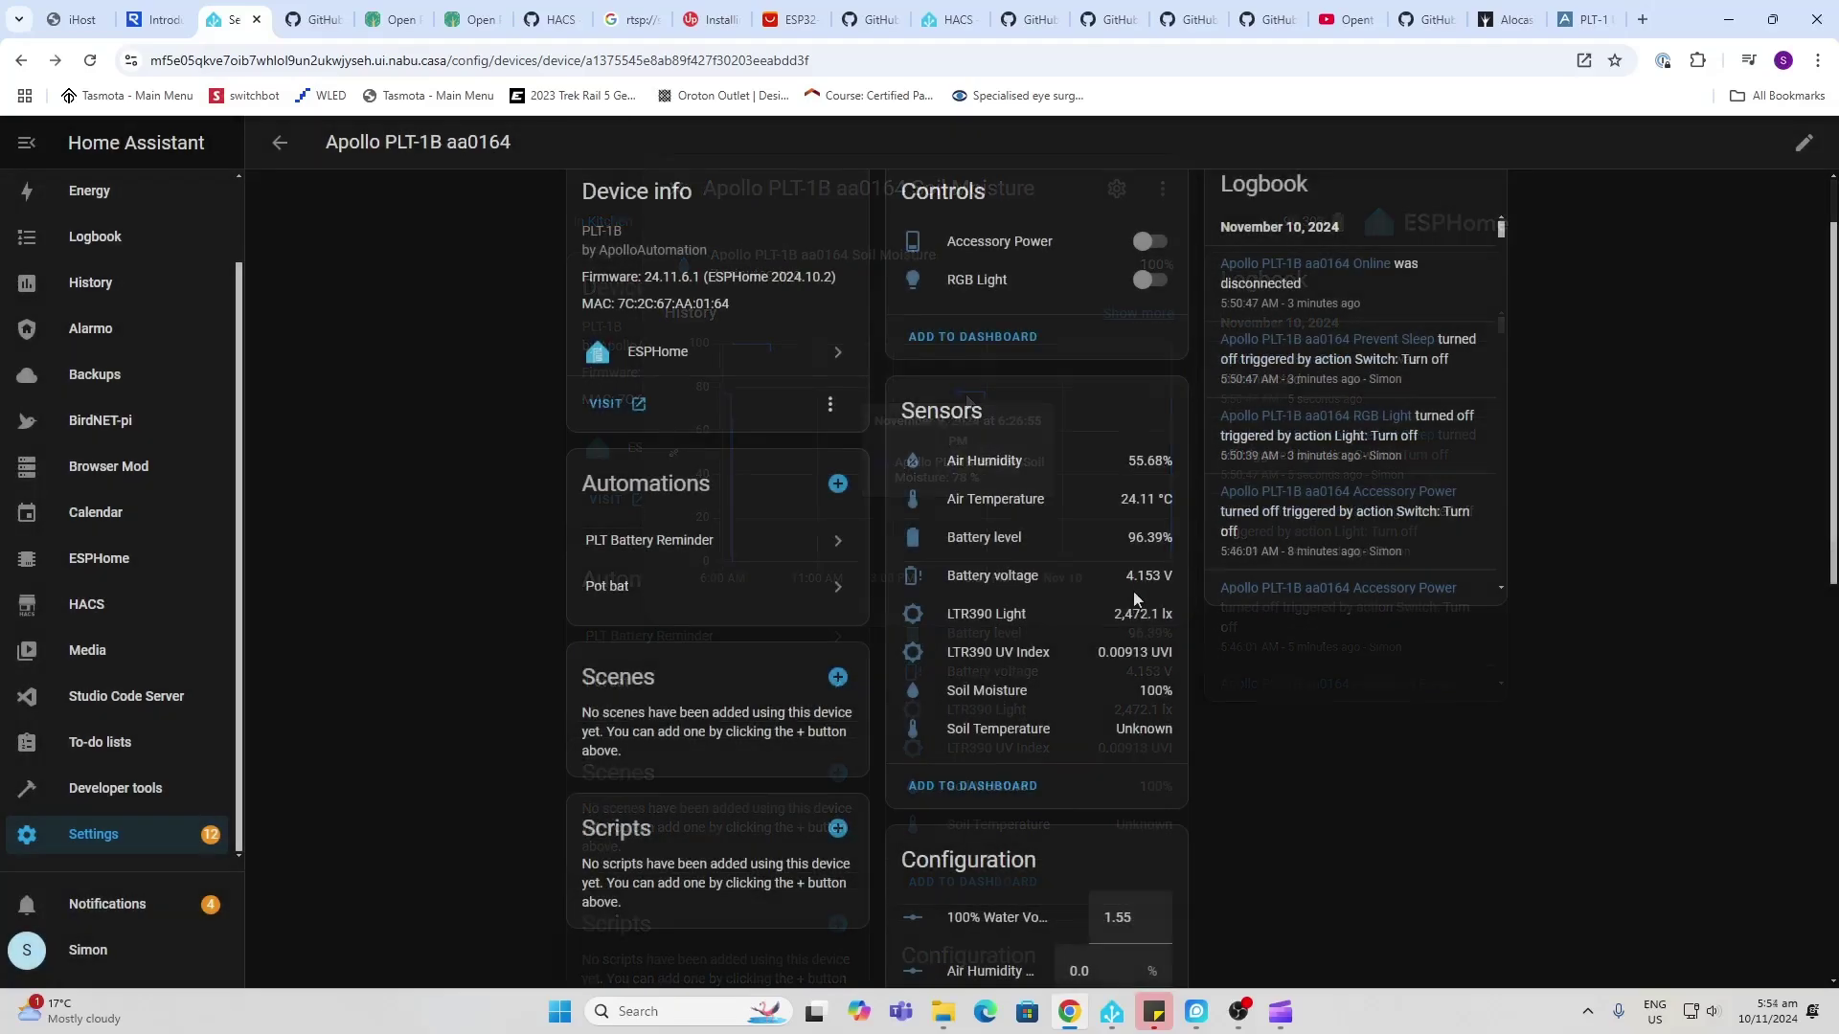
scroll(1134, 594, down, 1)
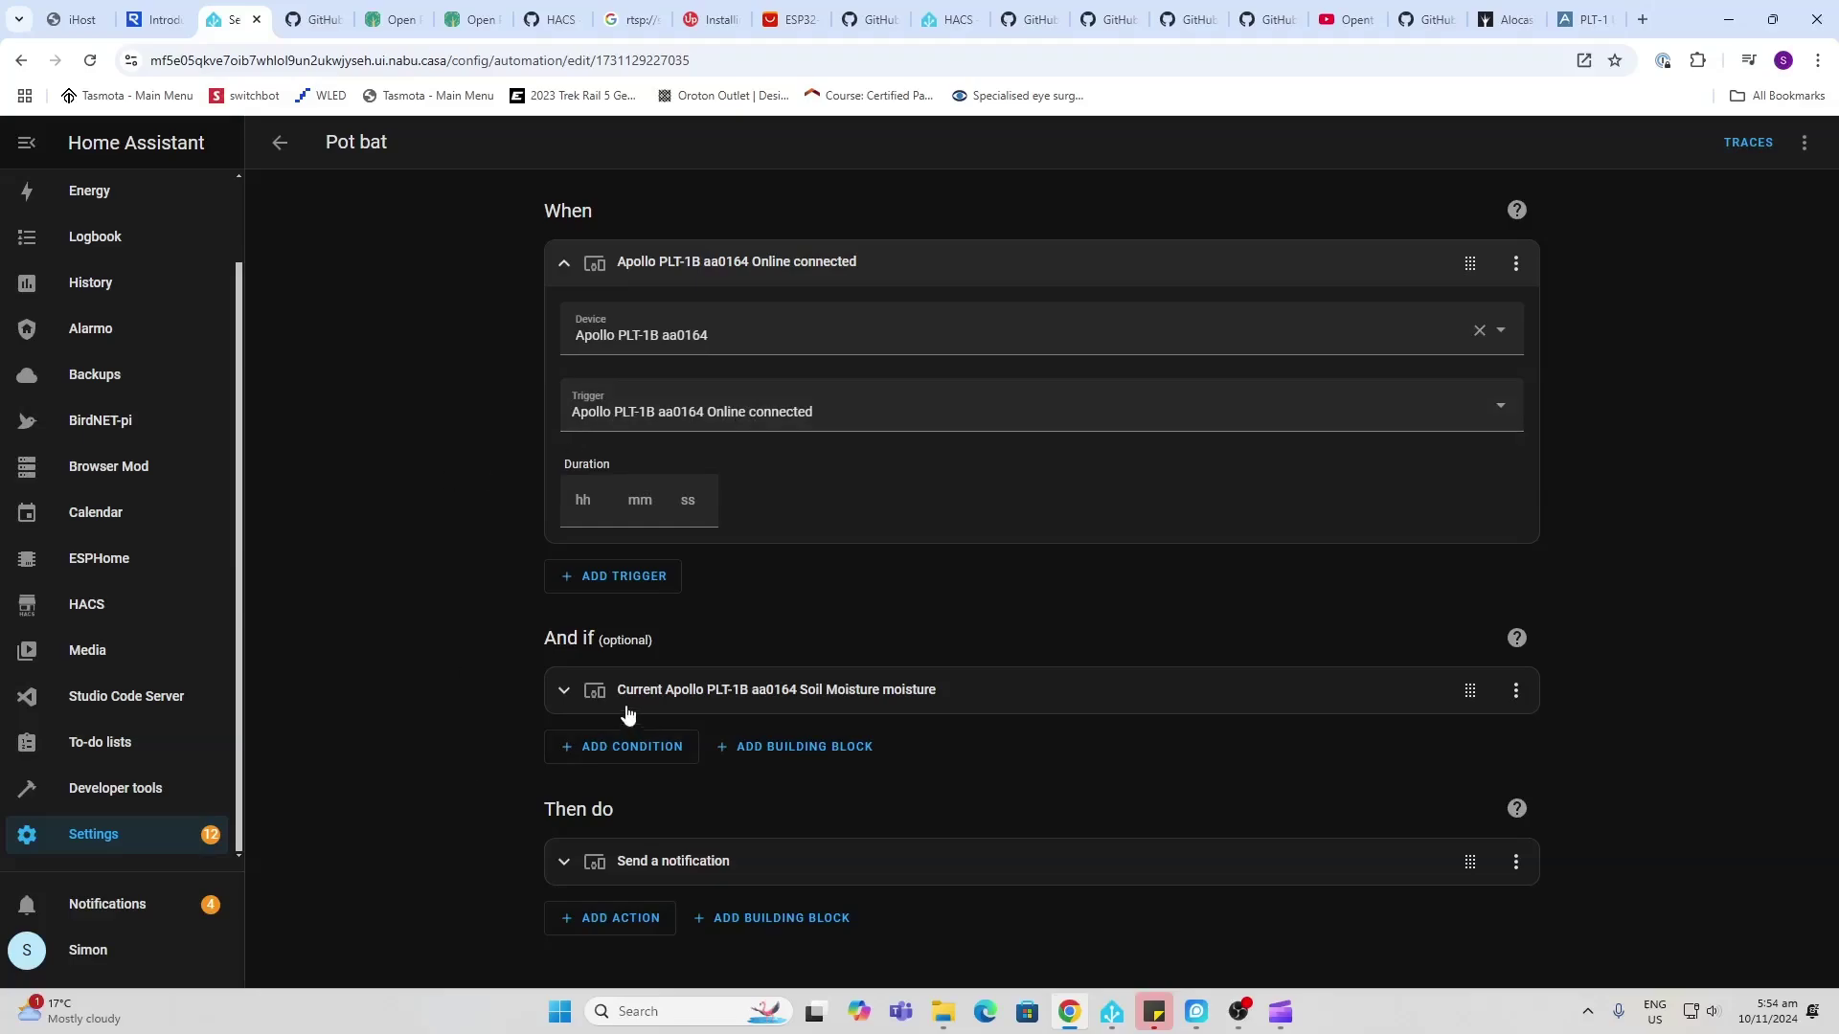
Step: Inspect the below-60% Soil Moisture condition and 'Please water me!' notification, then return to the device page
click(565, 692)
scroll(1046, 757, down, 2)
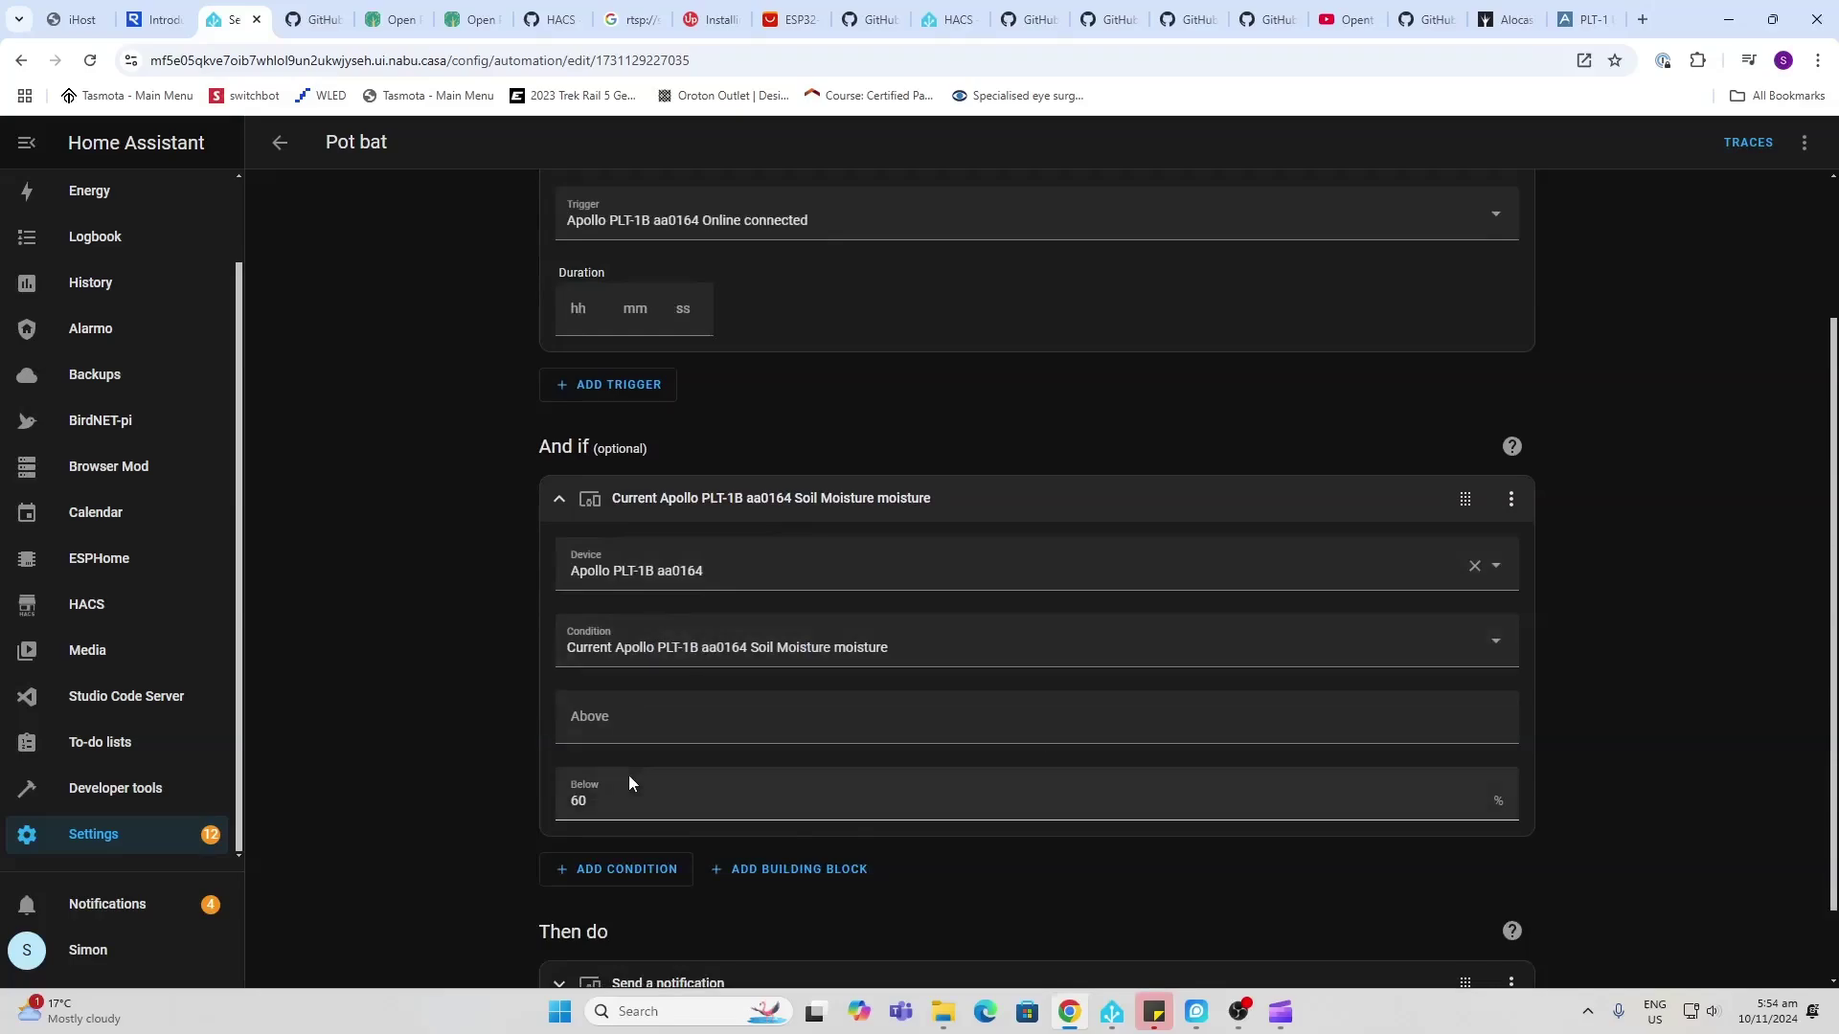
scroll(469, 697, down, 1)
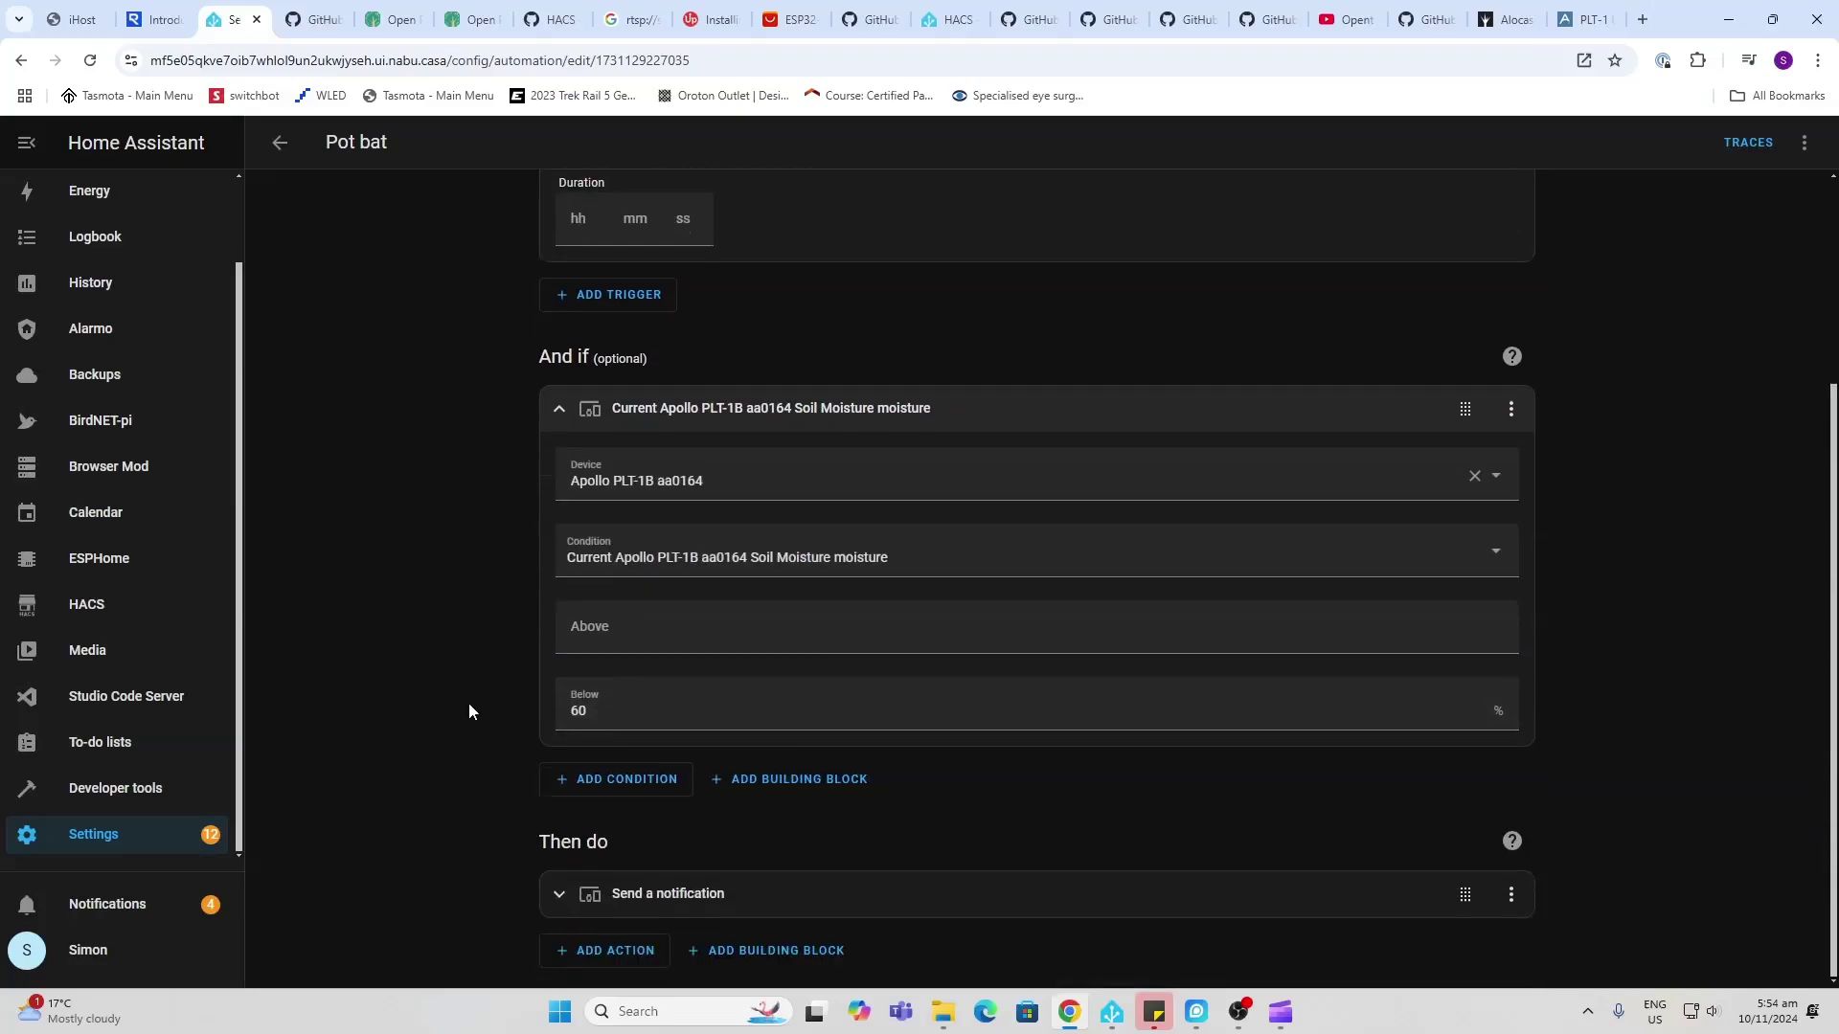
click(561, 896)
scroll(766, 846, down, 3)
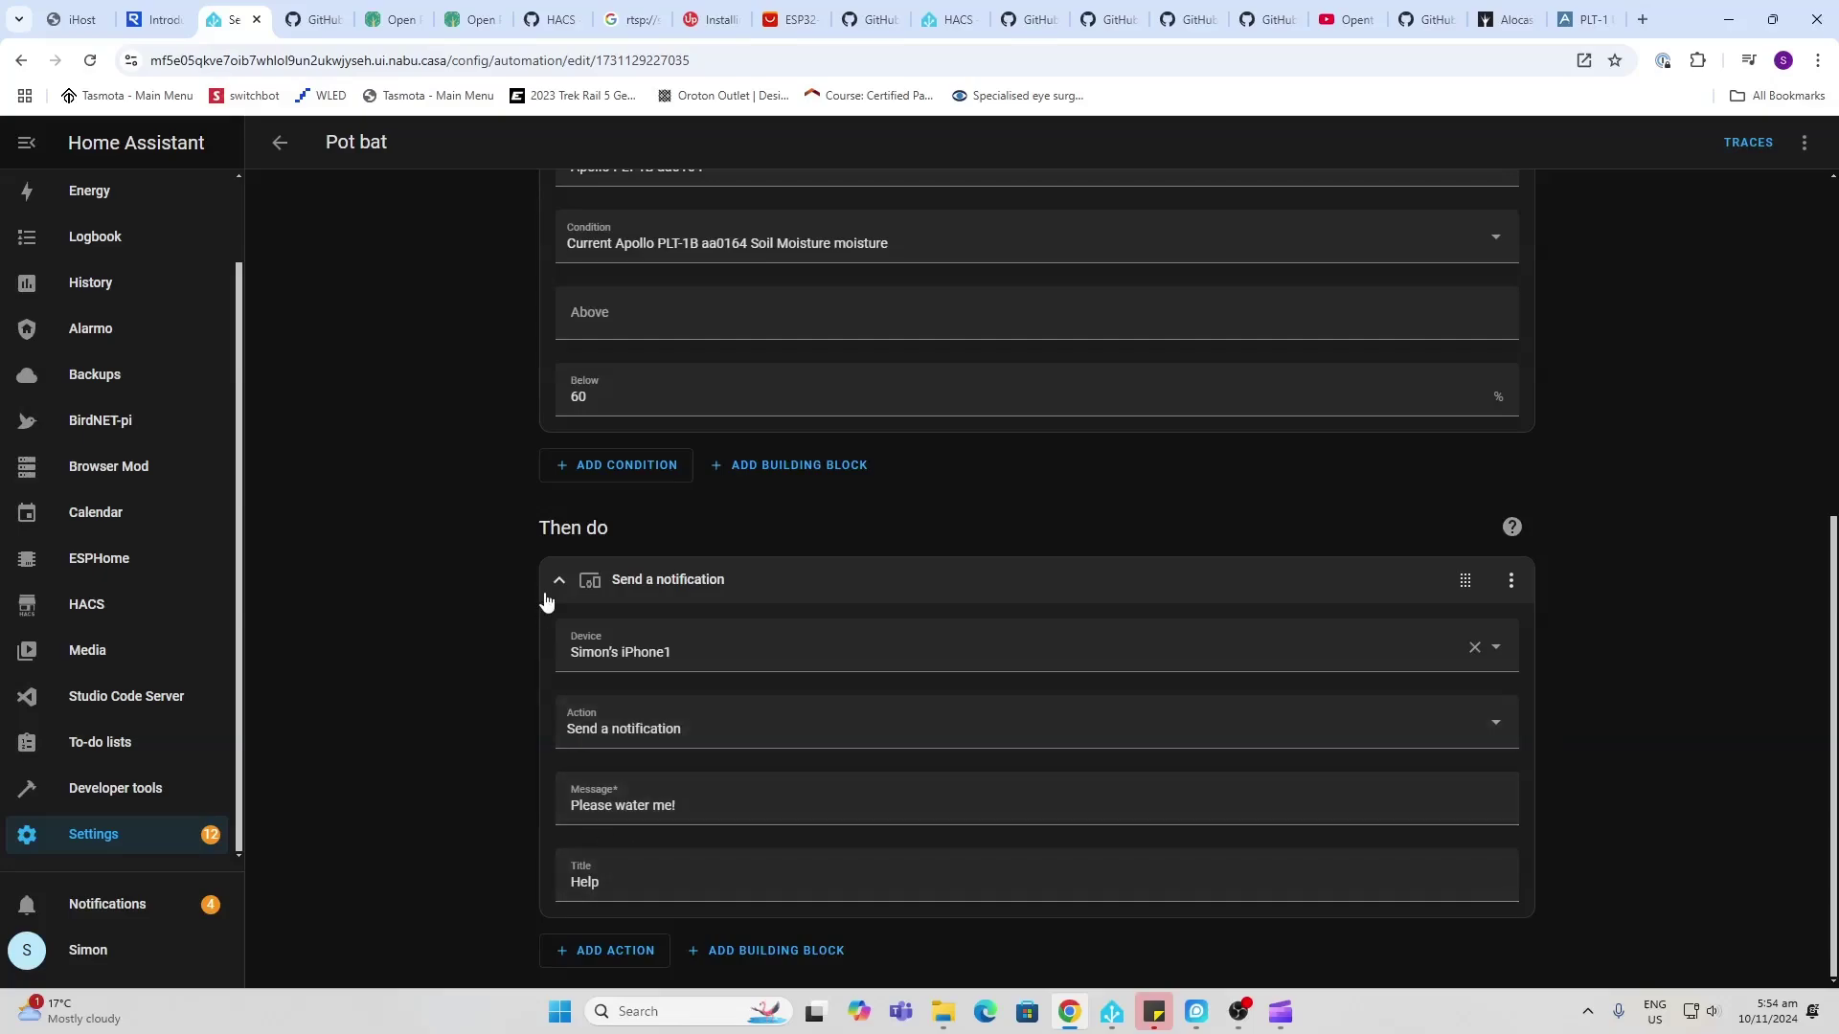
scroll(552, 589, up, 6)
click(280, 142)
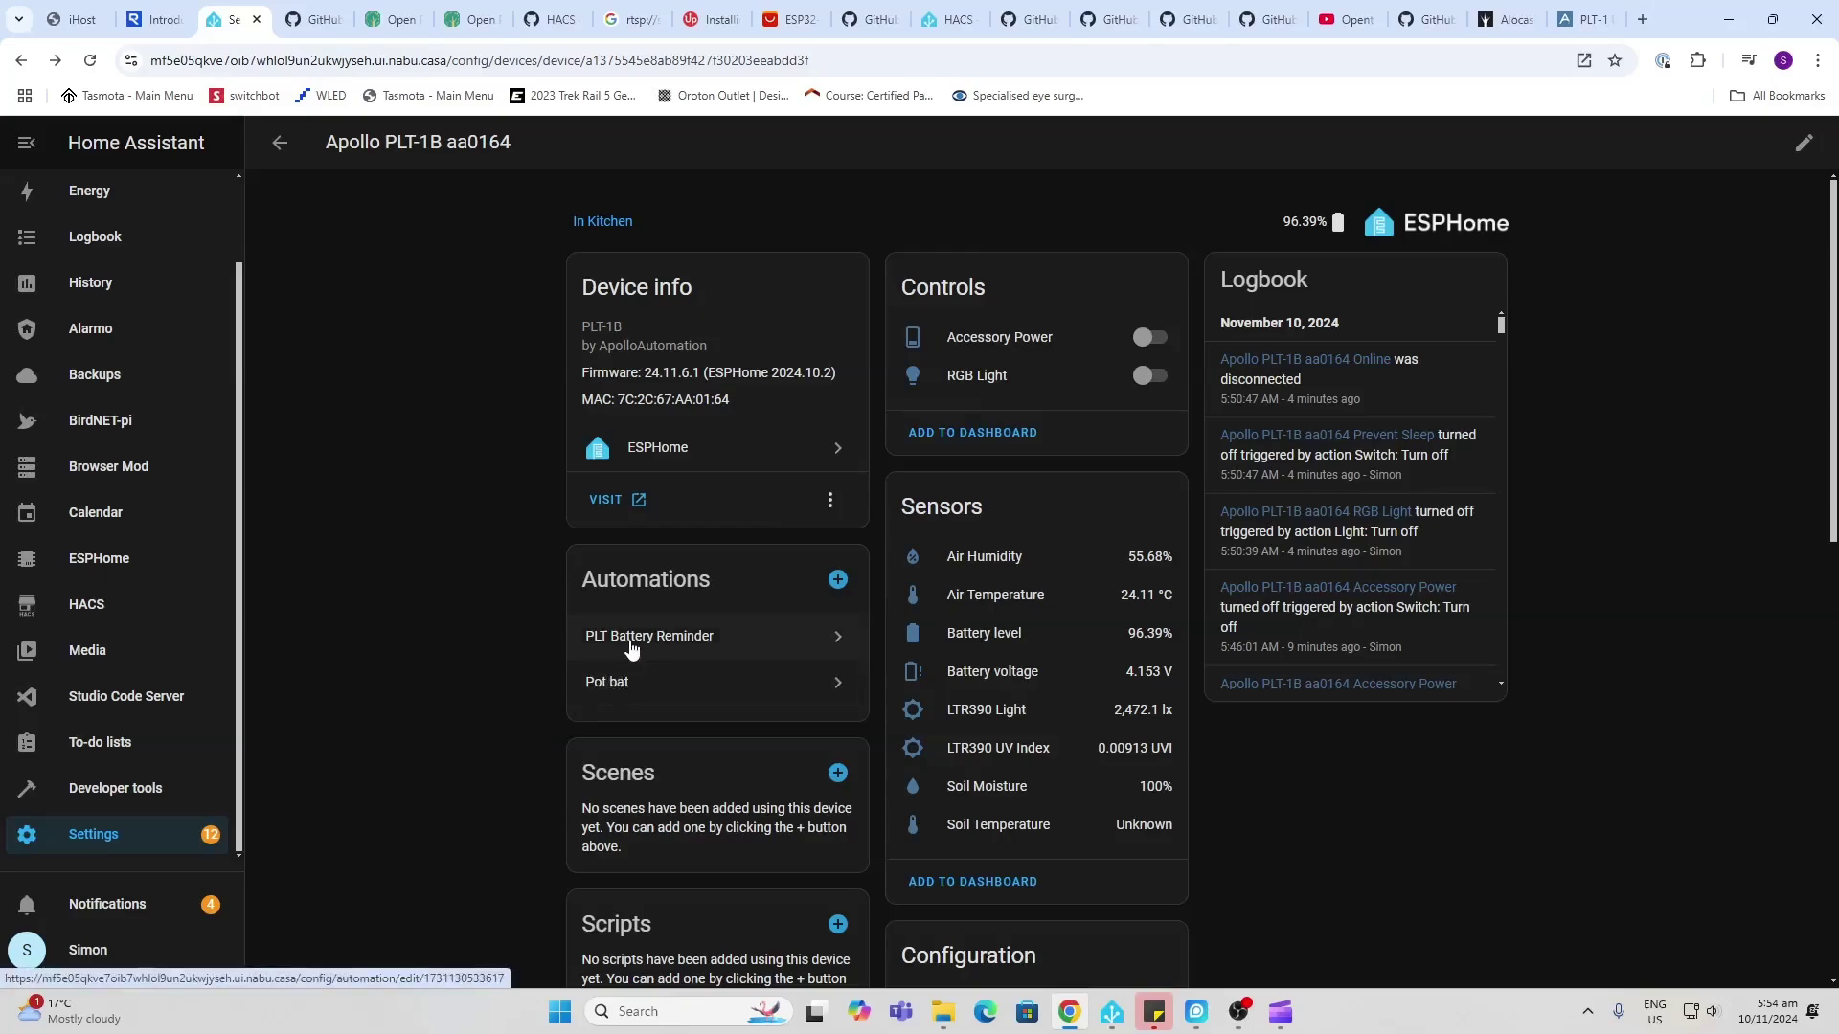
Step: Open PLT Battery Reminder and expand its Online trigger, below-3.2 V condition and 'Please charge me' action
click(629, 639)
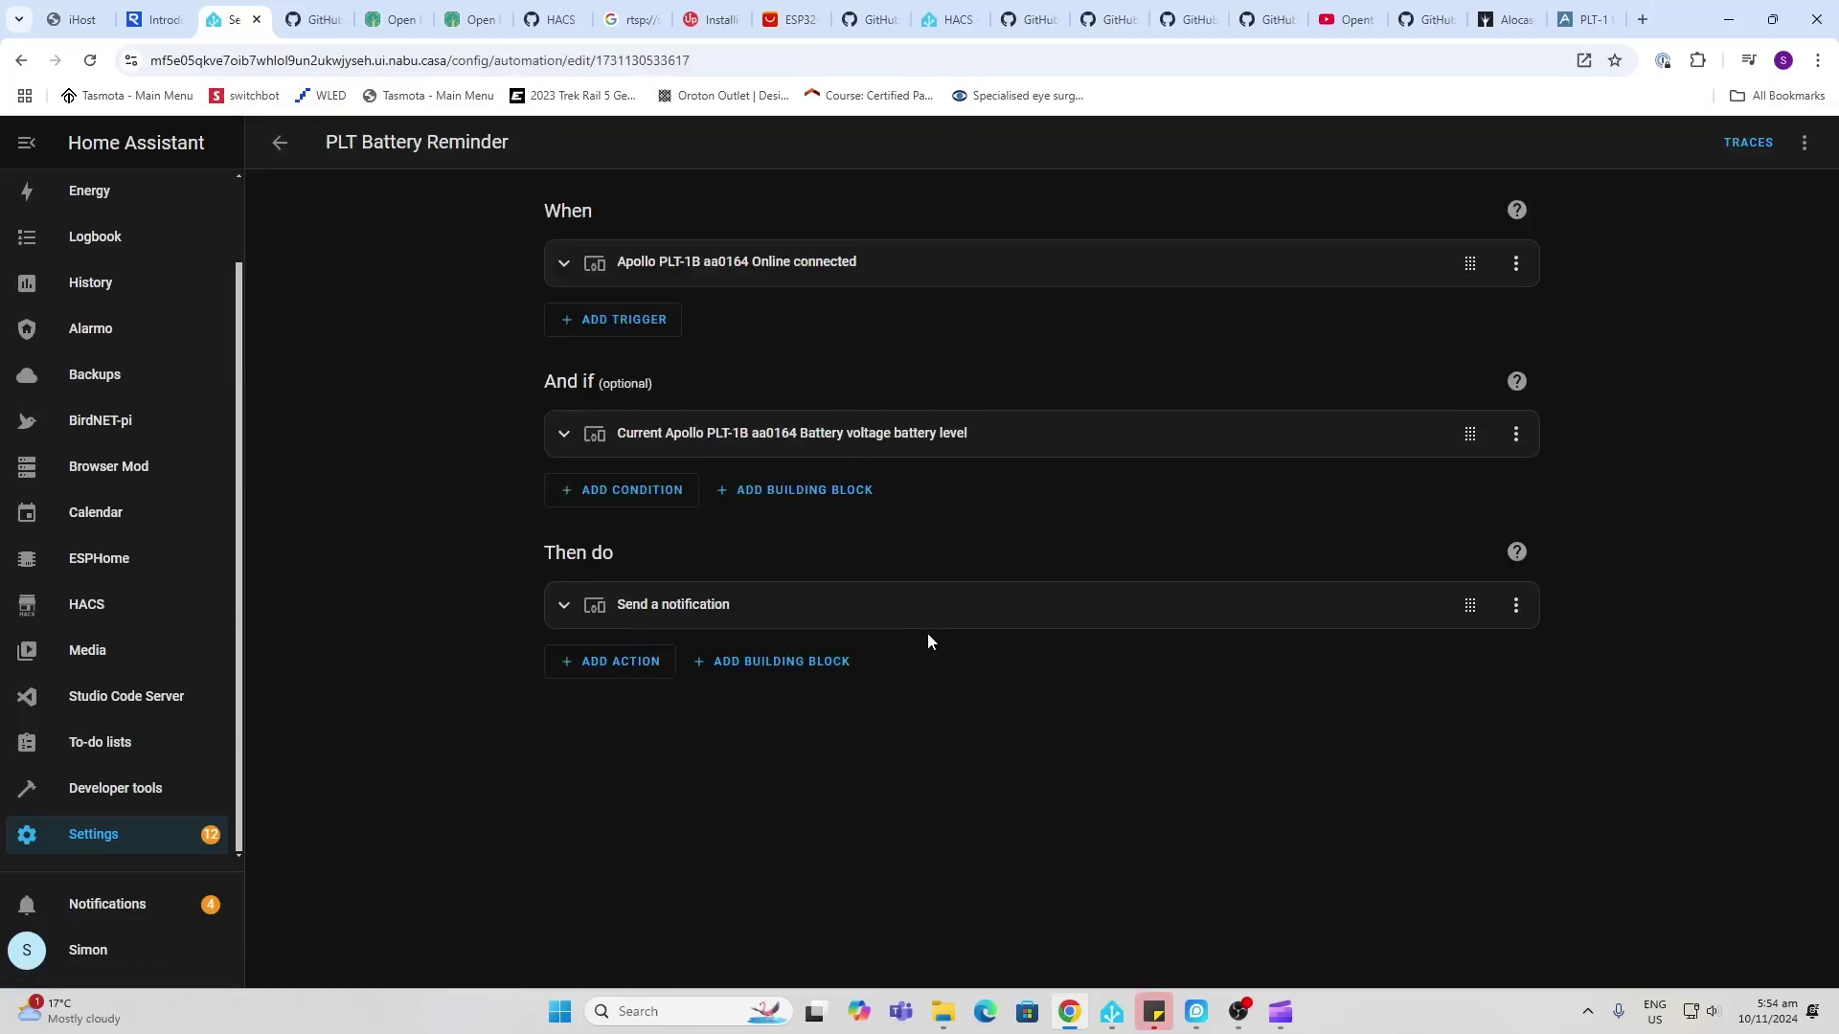
click(564, 264)
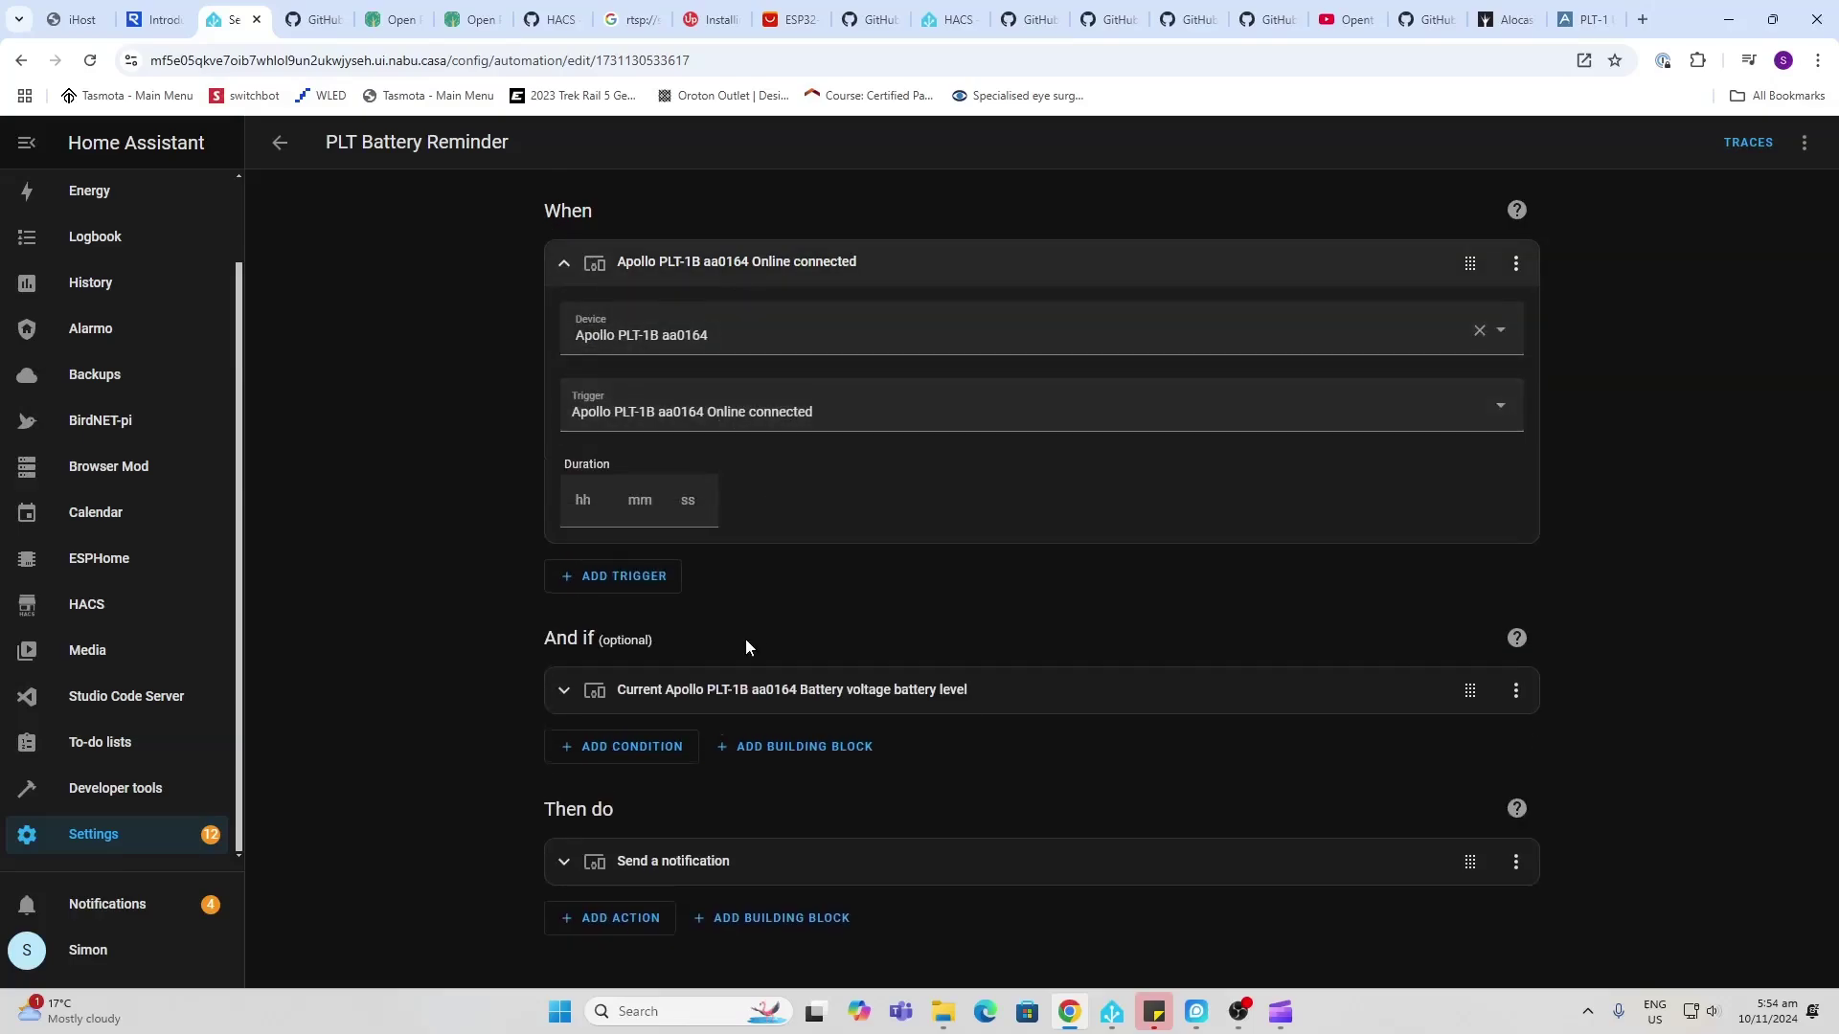
click(565, 690)
scroll(881, 599, down, 3)
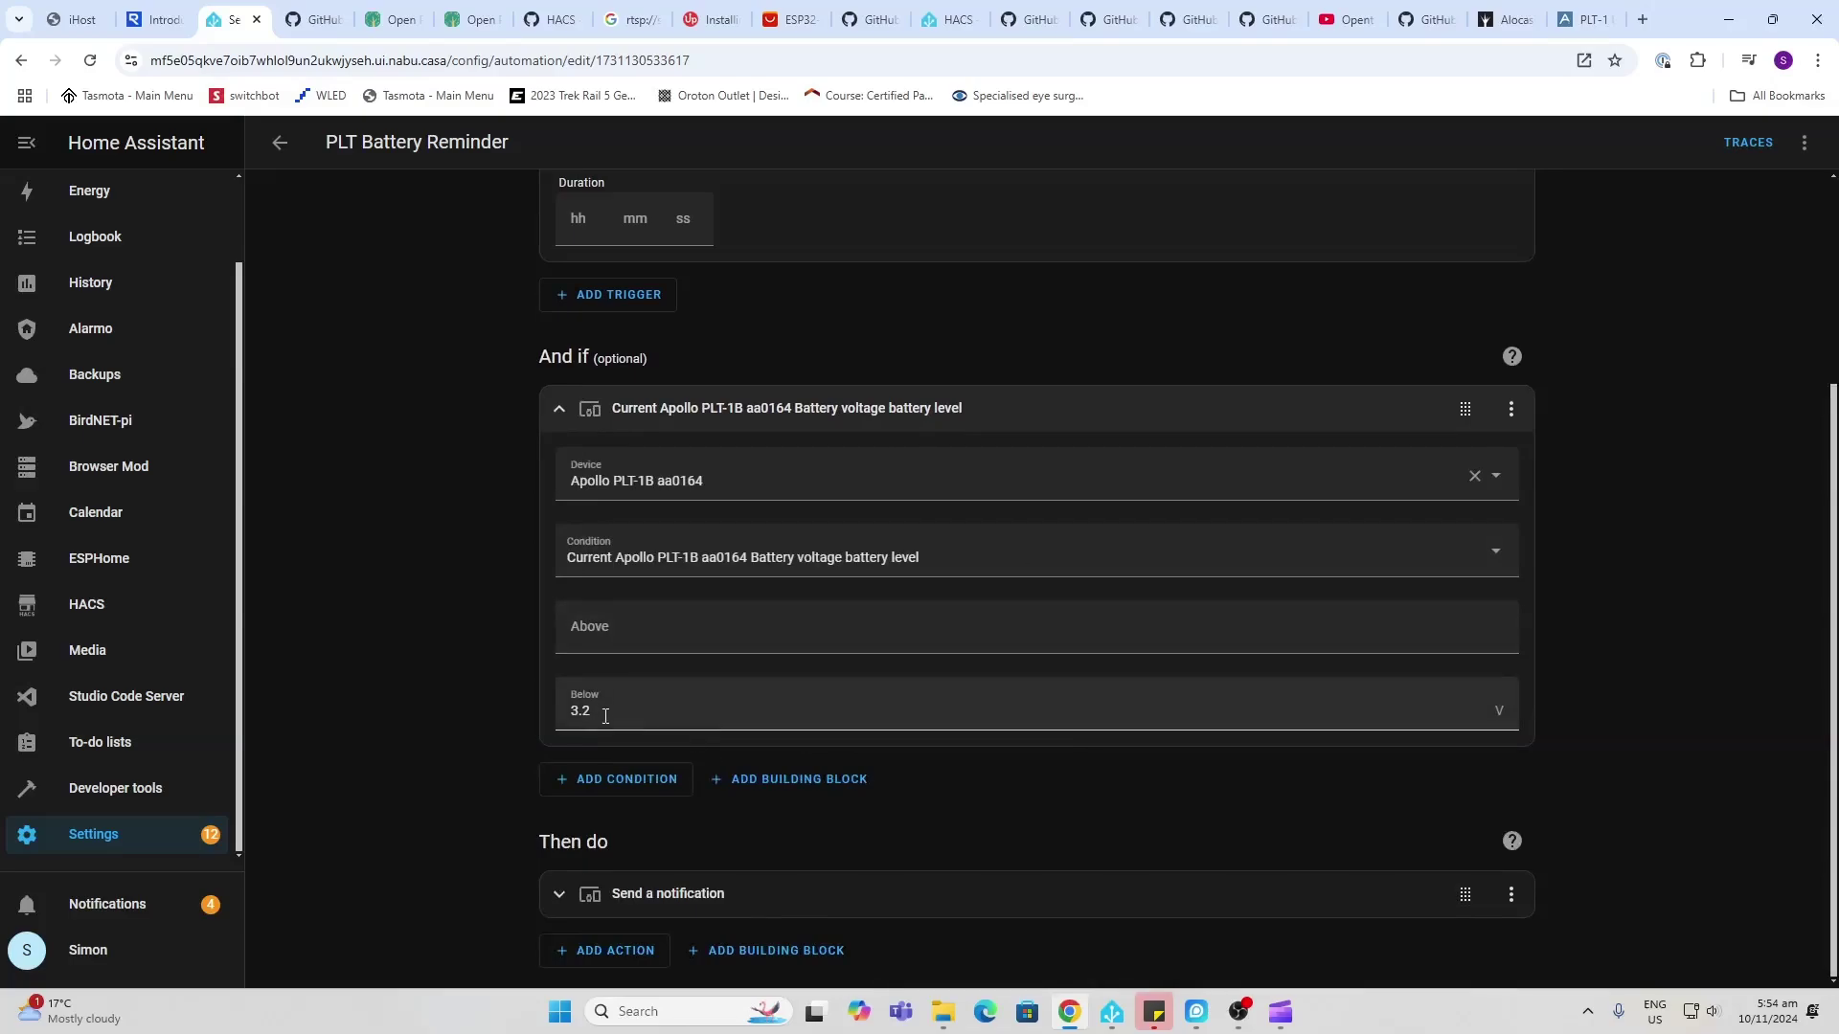
click(559, 894)
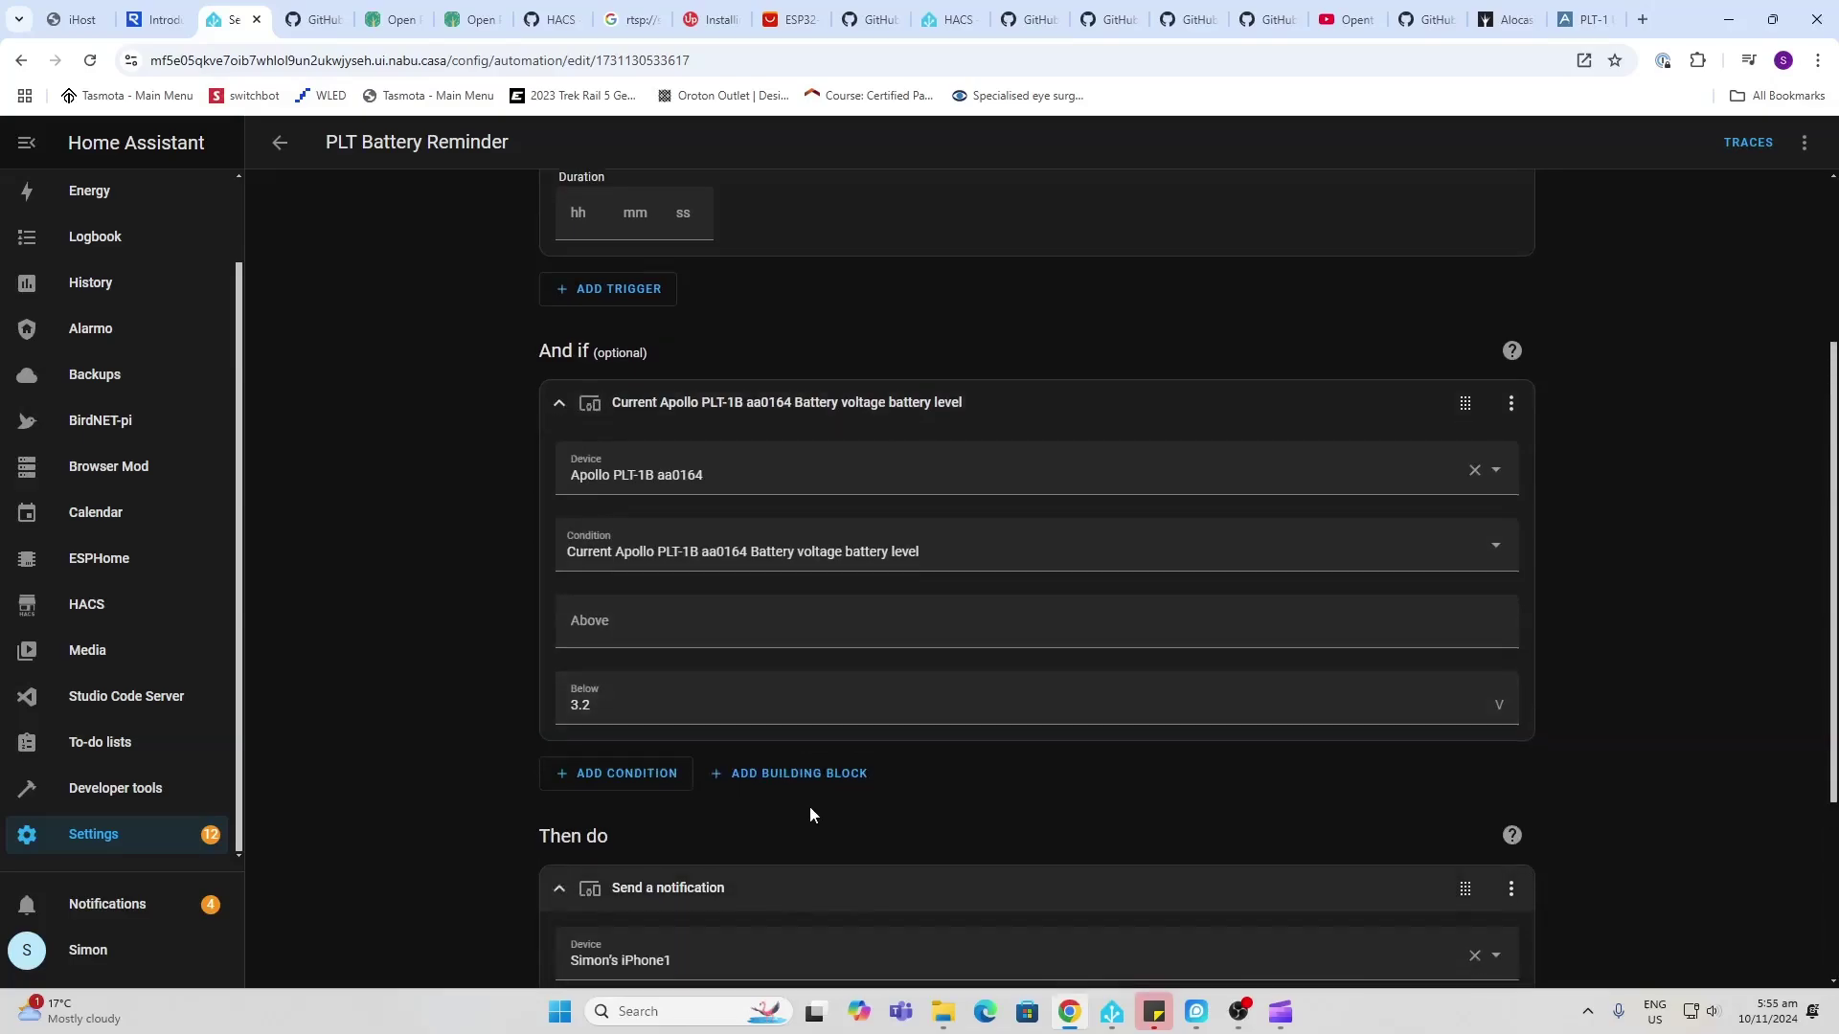
scroll(808, 811, down, 3)
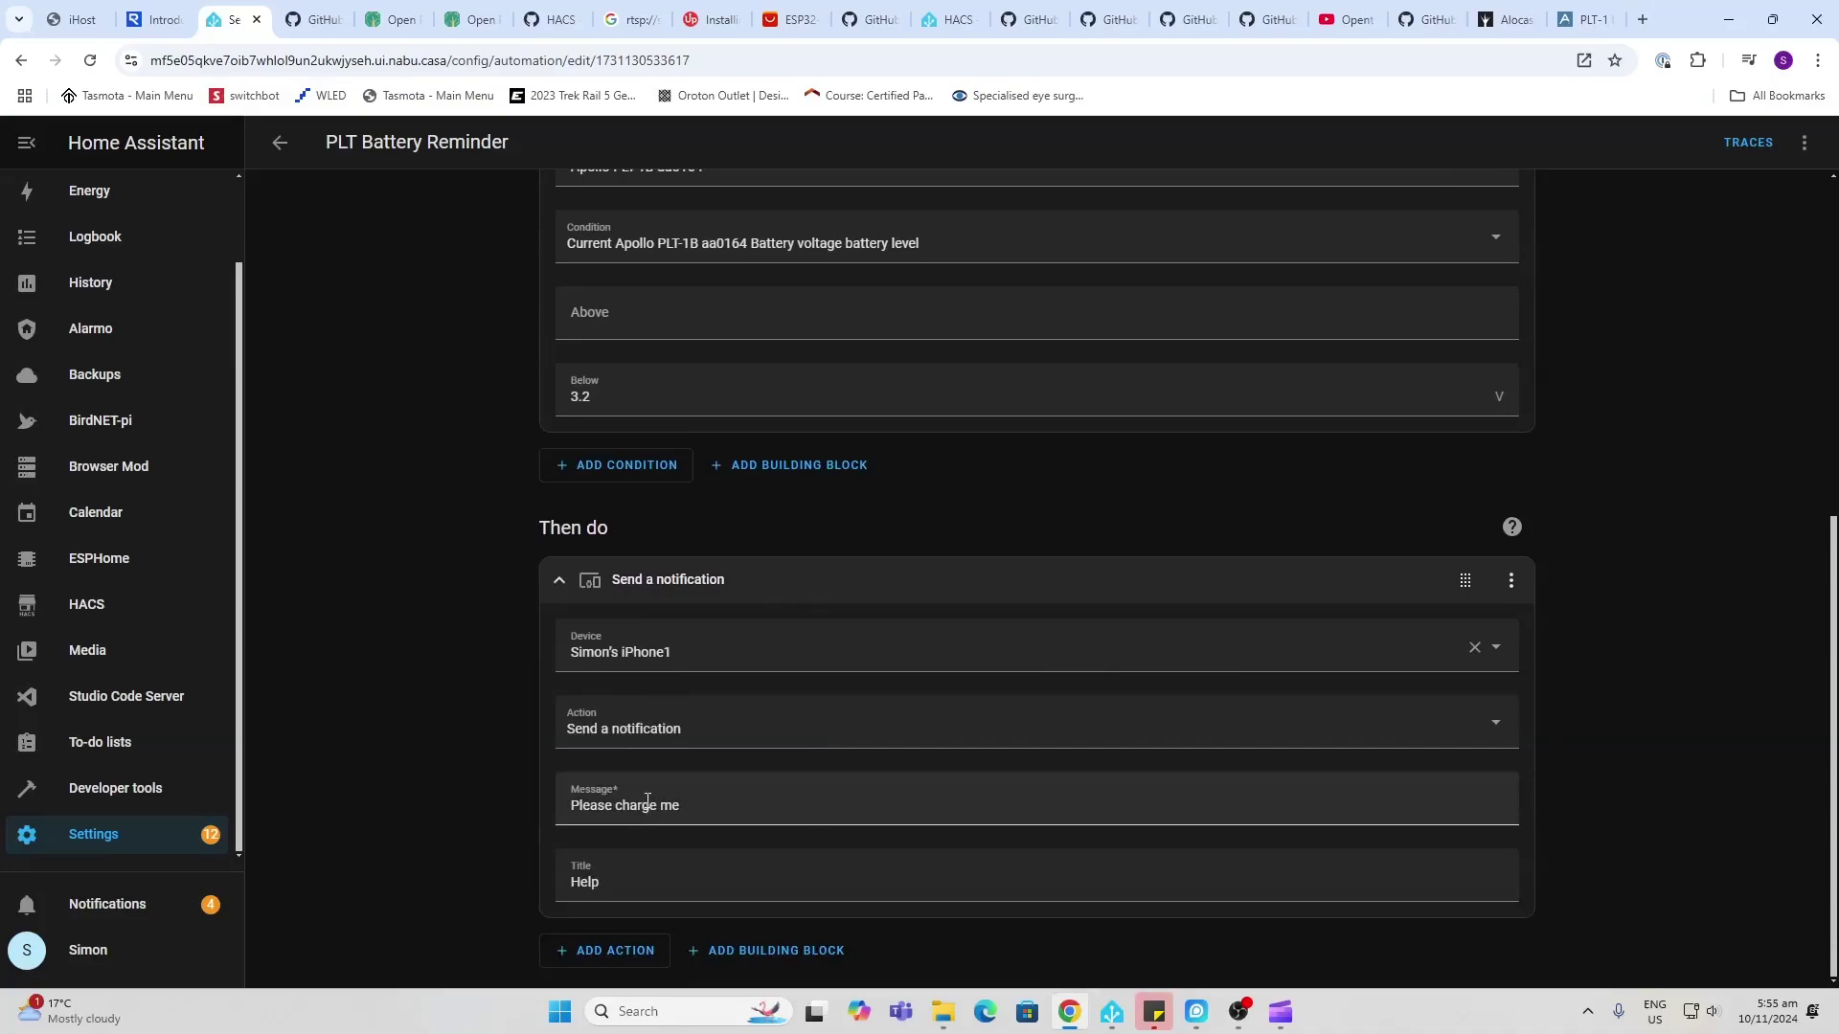